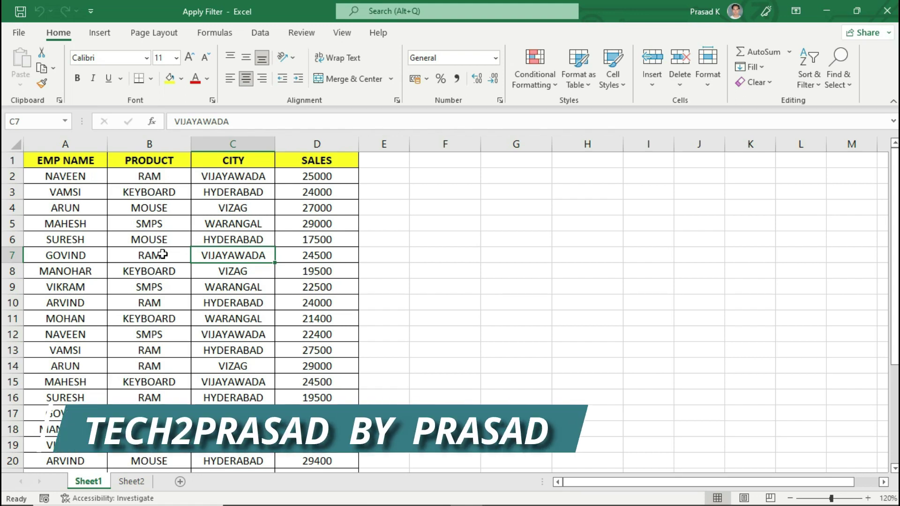
# Move down to the VIZAG cell C8 and switch to the Data ribbon tab.
pyautogui.press('Down')
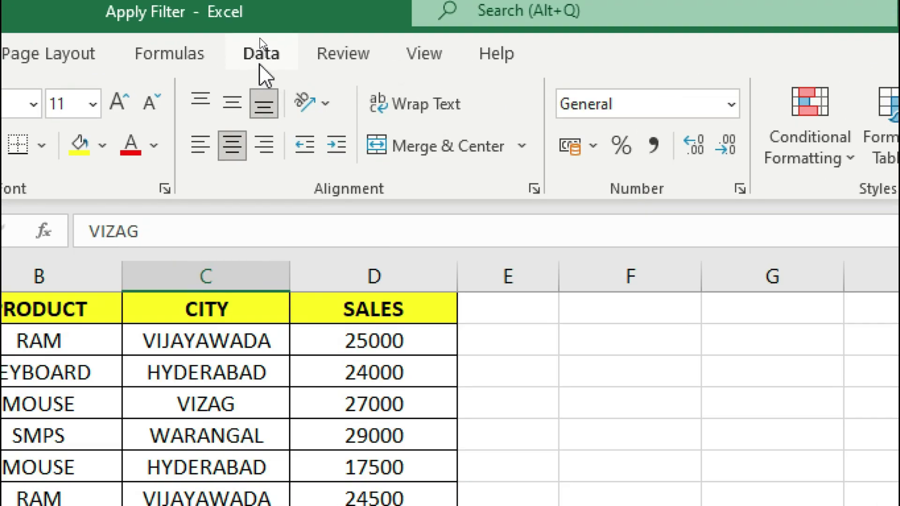
pyautogui.click(259, 38)
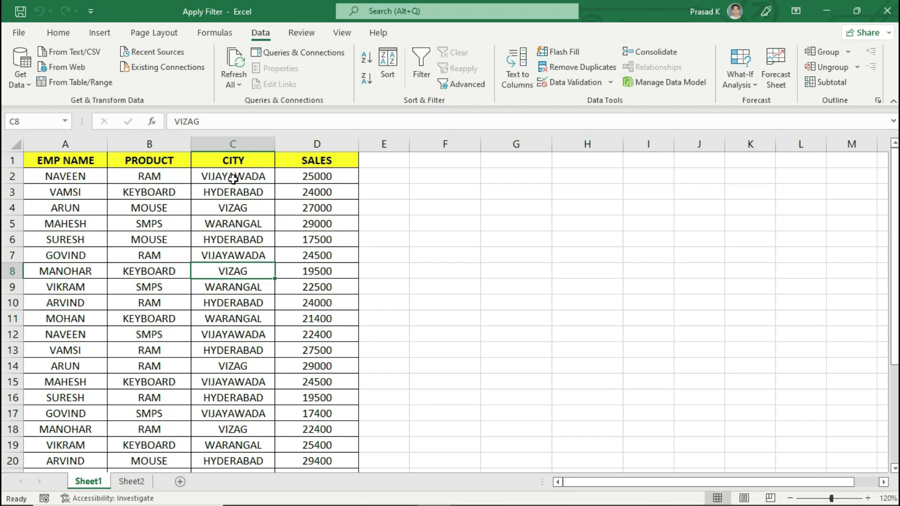
# Turn on Filter and limit the CITY column to VIJAYAWADA only, showing 5 of 28 records.
pyautogui.click(415, 72)
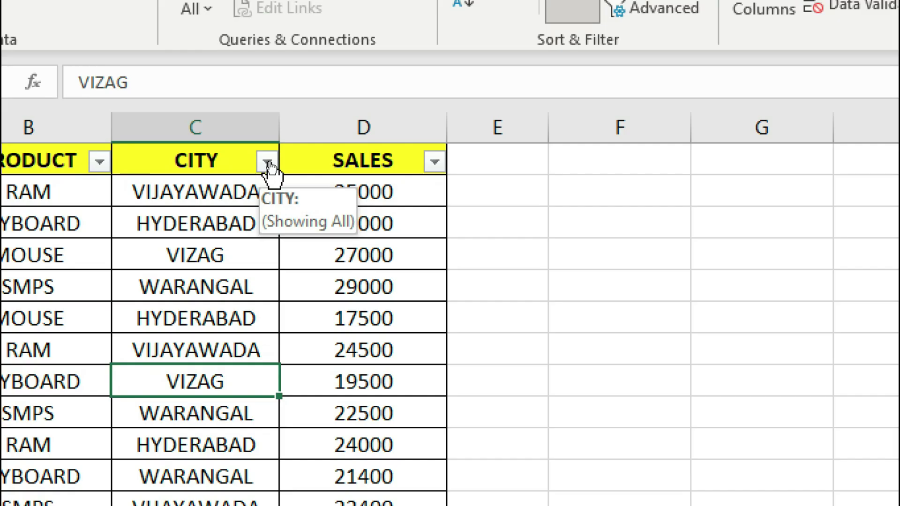
pyautogui.click(267, 162)
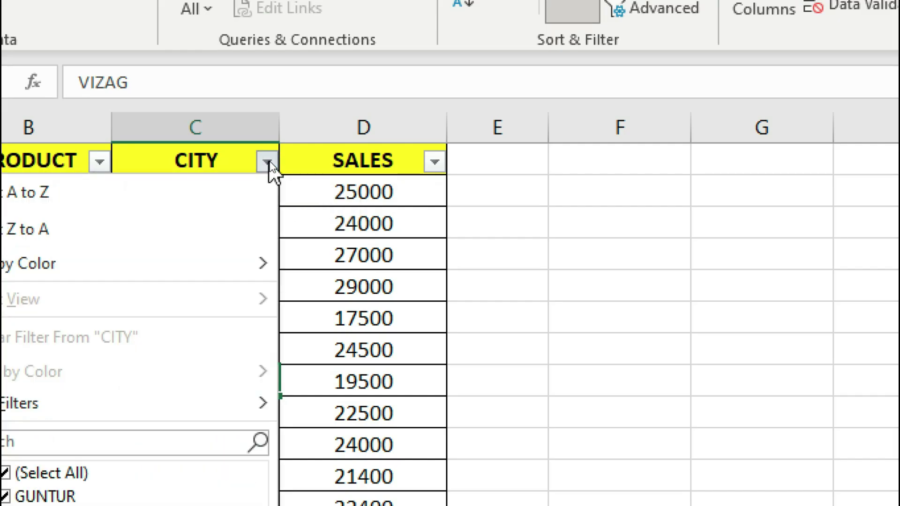
pyautogui.click(3, 474)
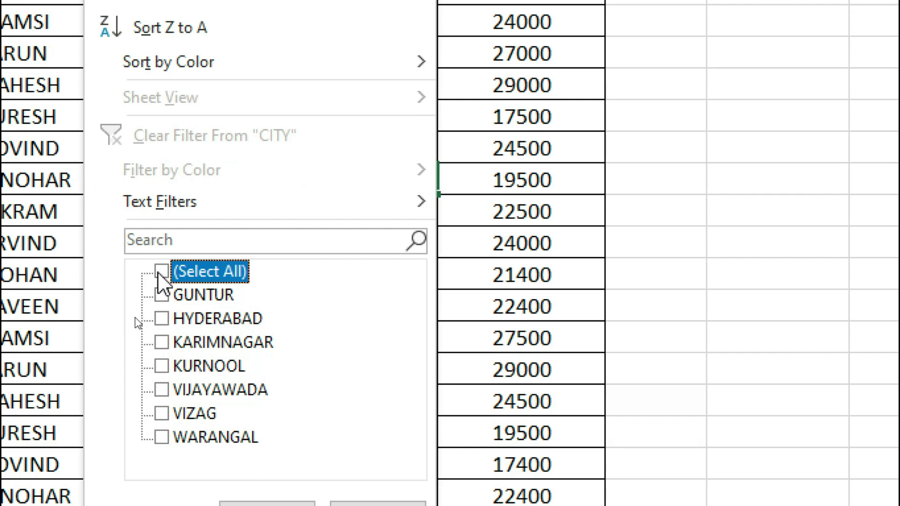
pyautogui.click(179, 393)
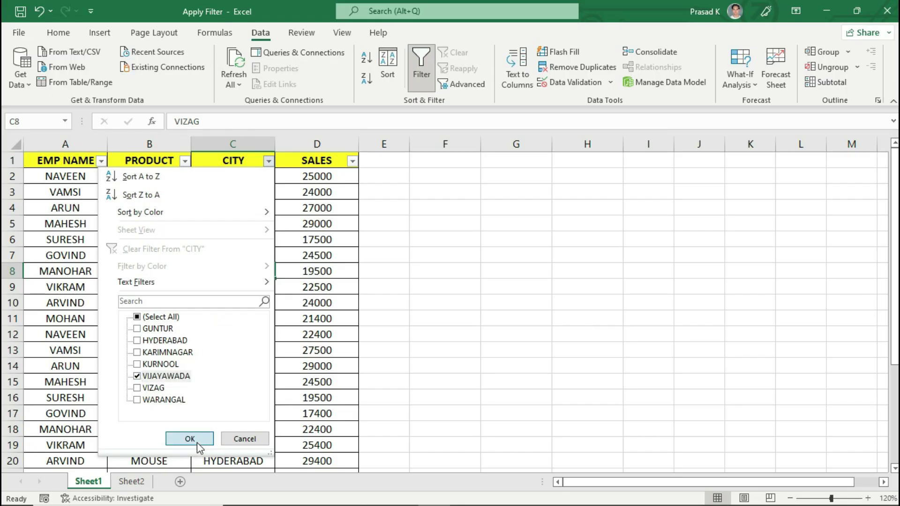
pyautogui.click(197, 442)
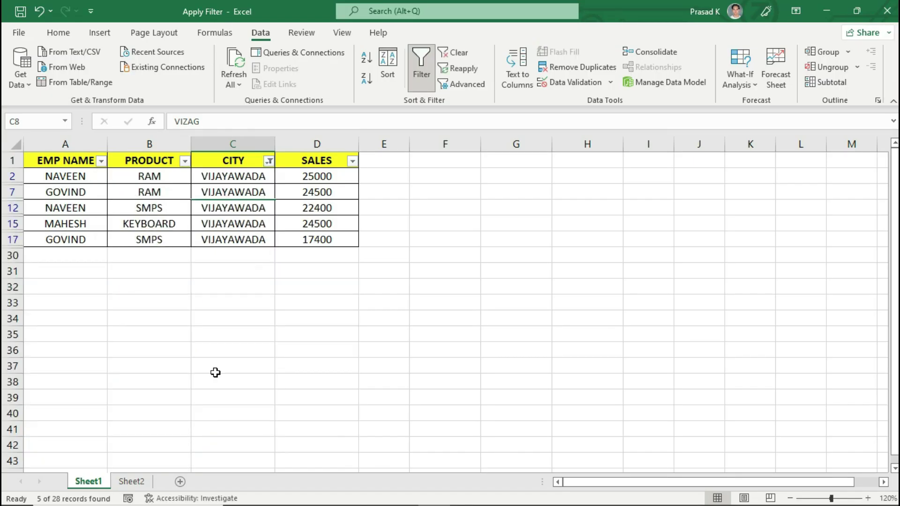
pyautogui.click(255, 180)
pyautogui.moveTo(255, 180); pyautogui.dragTo(253, 238)
pyautogui.click(252, 227)
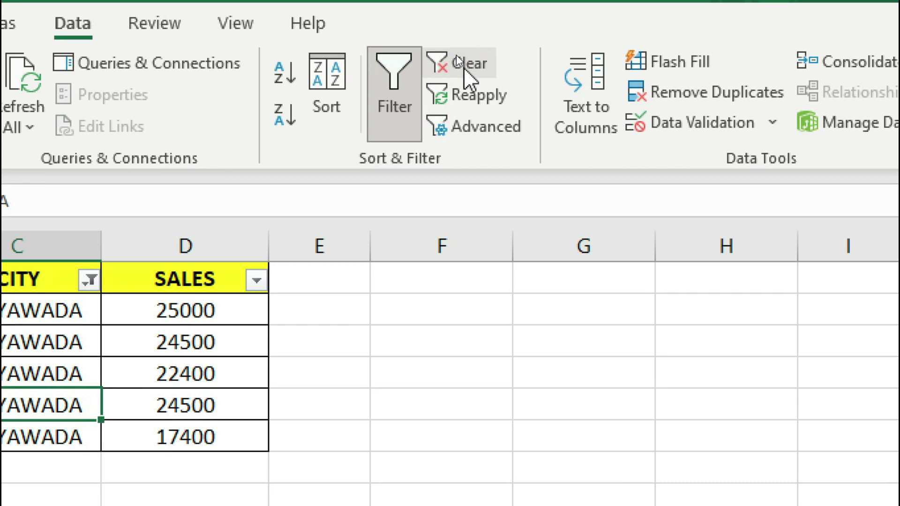
# Clear the city filter, turn Filter off, and open Advanced Filter beside the data.
pyautogui.click(457, 55)
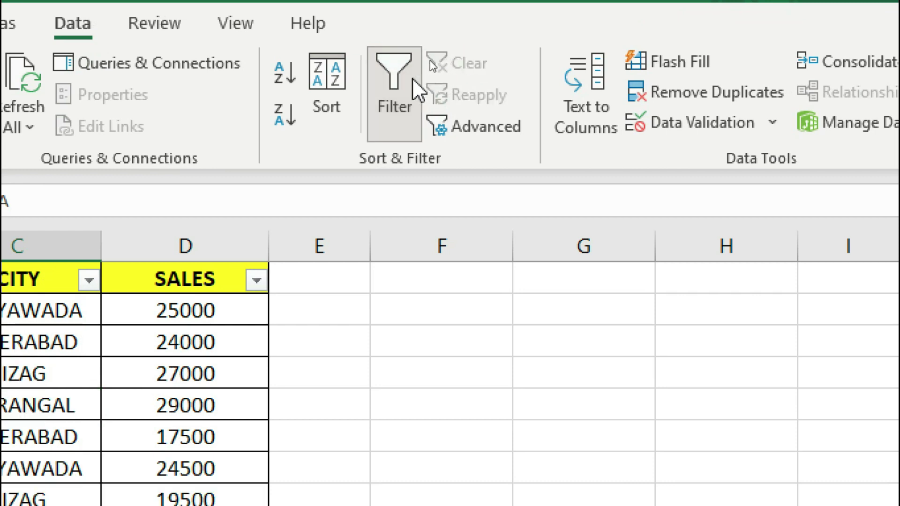
pyautogui.click(390, 113)
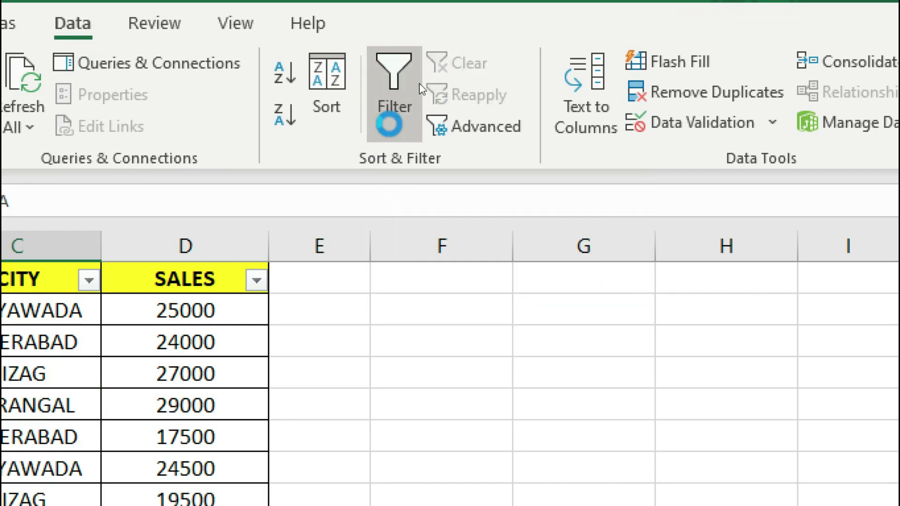
pyautogui.click(468, 127)
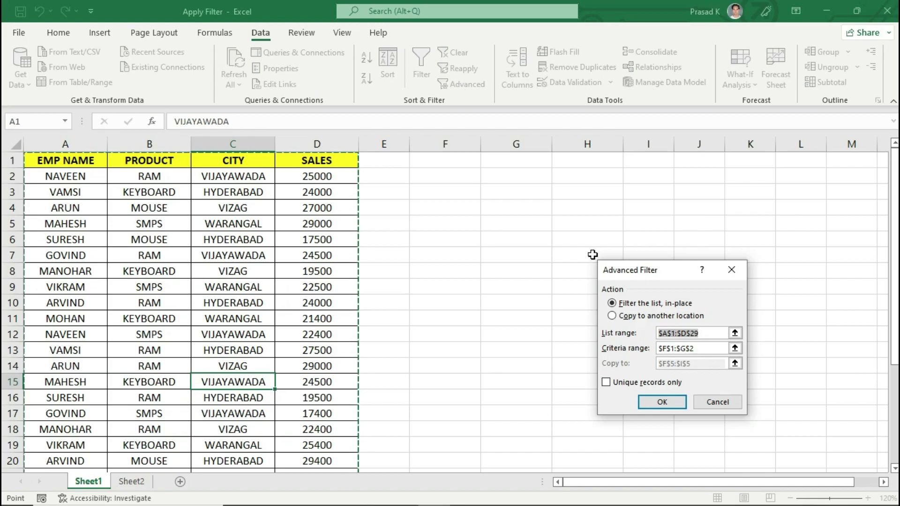
pyautogui.moveTo(612, 270); pyautogui.dragTo(455, 205)
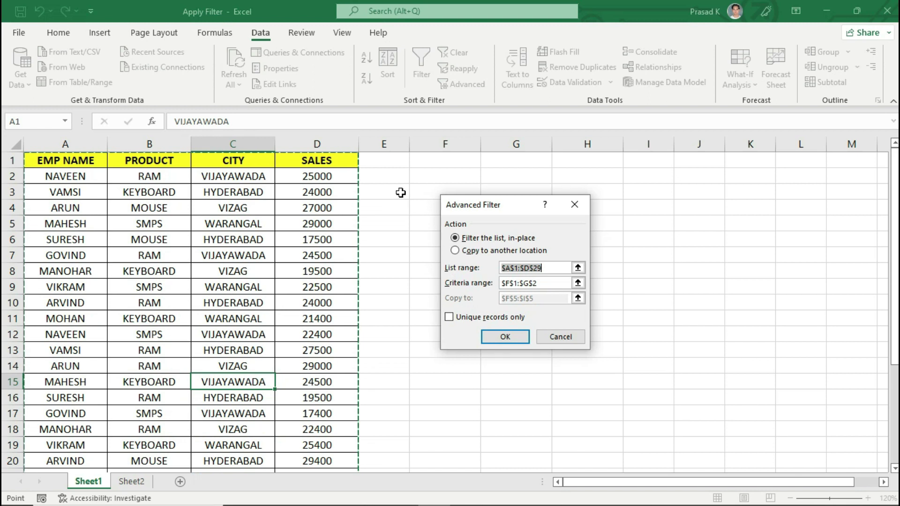
# Cancel Advanced Filter, copy CITY/VIJAYAWADA from C1:C2 into G1:G2, then reopen Advanced Filter.
pyautogui.click(559, 336)
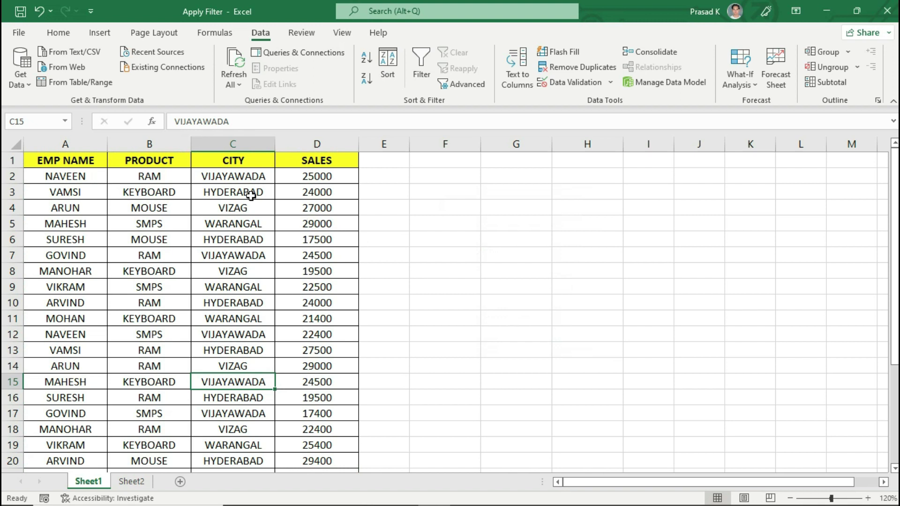
pyautogui.click(242, 161)
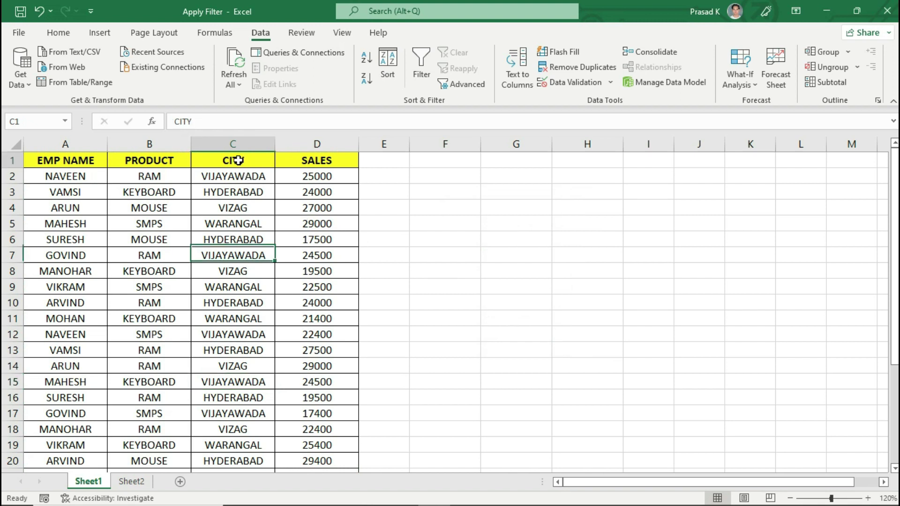
pyautogui.moveTo(237, 168); pyautogui.dragTo(238, 170)
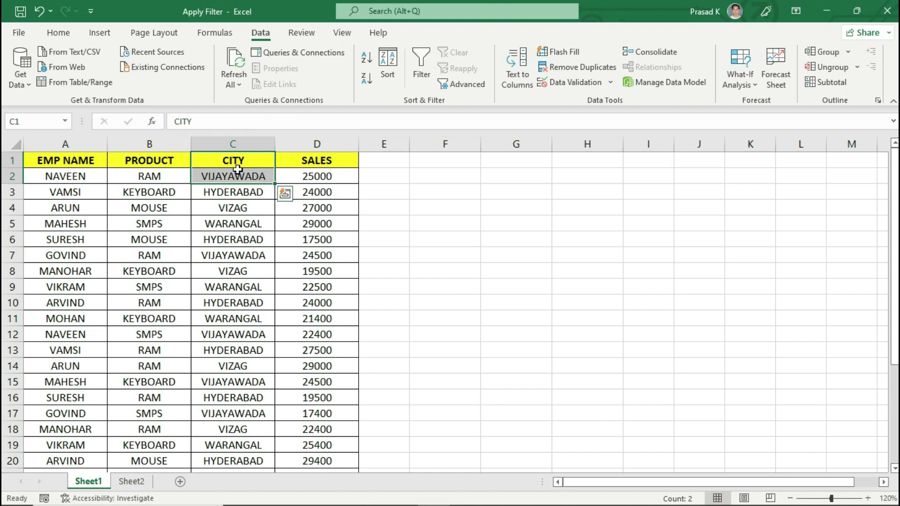
pyautogui.hotkey('ctrl', 'c')
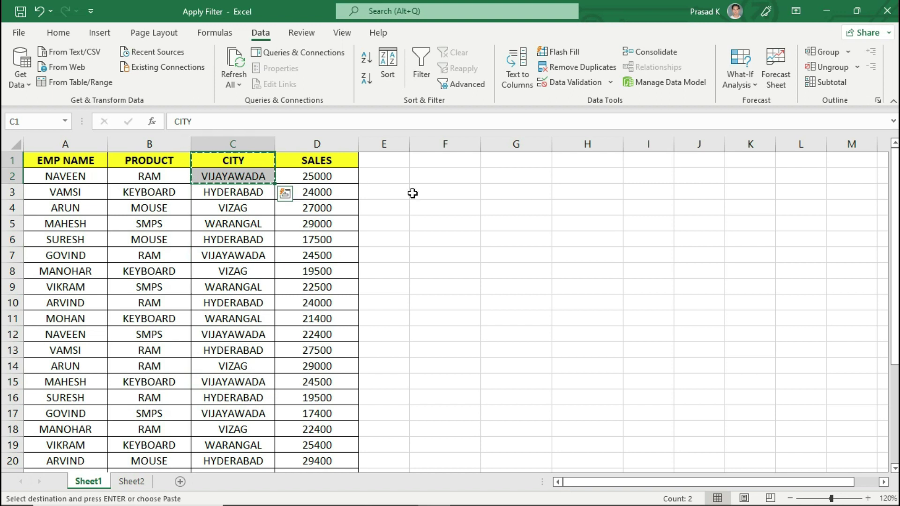
pyautogui.click(403, 162)
pyautogui.click(504, 160)
pyautogui.press('Return')
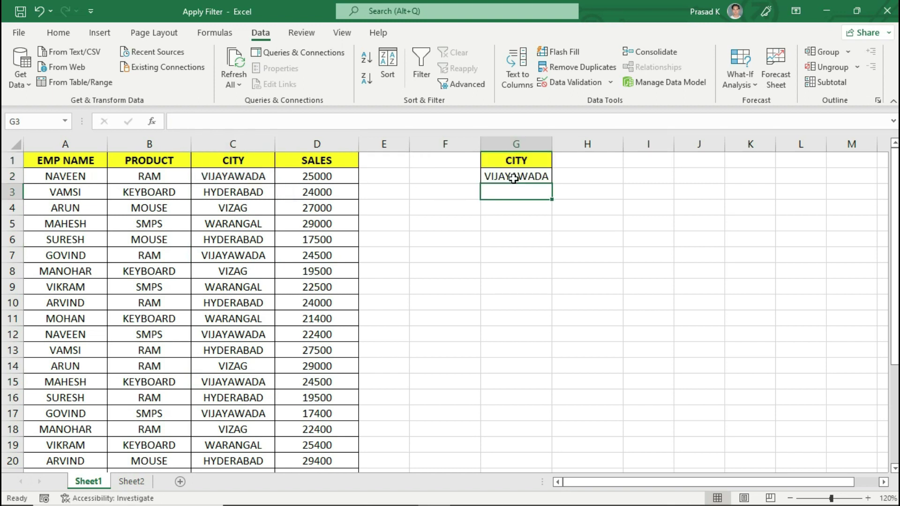
pyautogui.click(514, 178)
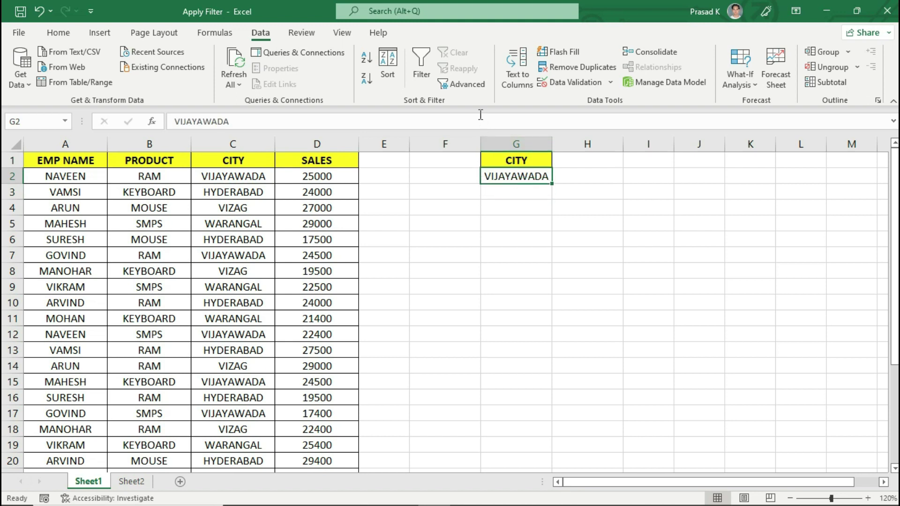
pyautogui.click(470, 85)
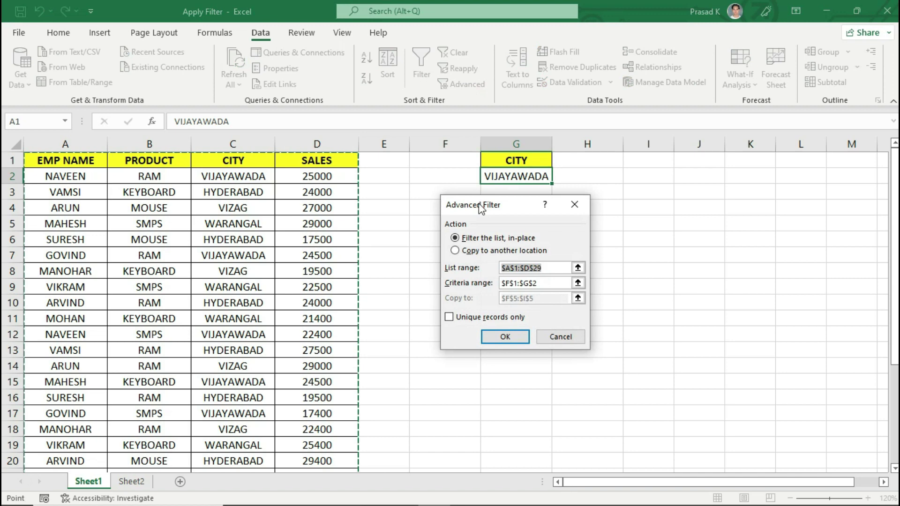
# Set the Advanced Filter list range to A1:D29.
pyautogui.moveTo(469, 208); pyautogui.dragTo(435, 210)
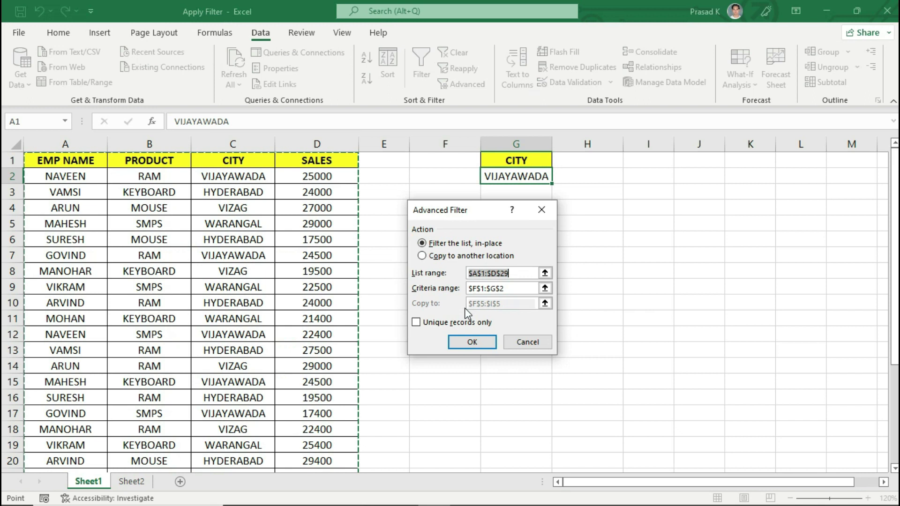
pyautogui.press('BackSpace')
pyautogui.moveTo(84, 159); pyautogui.dragTo(297, 446)
pyautogui.scroll(4, 298, 410)
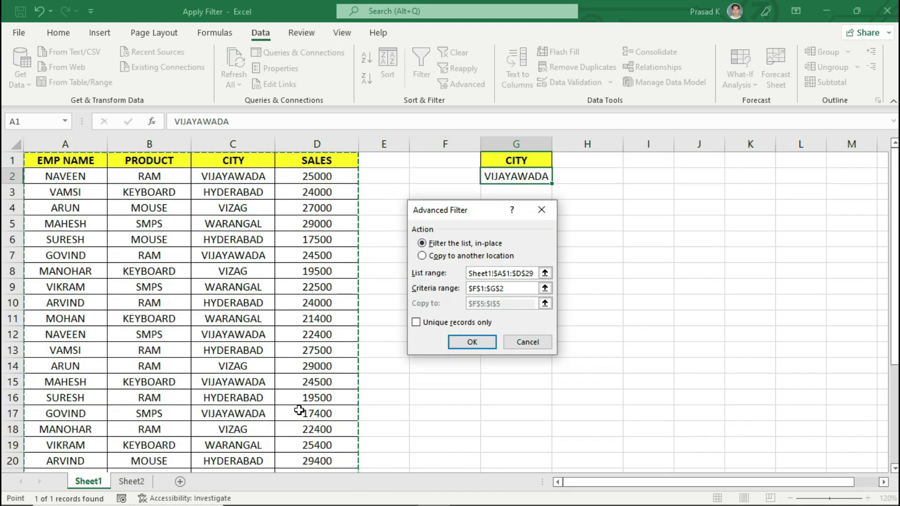
pyautogui.click(73, 162)
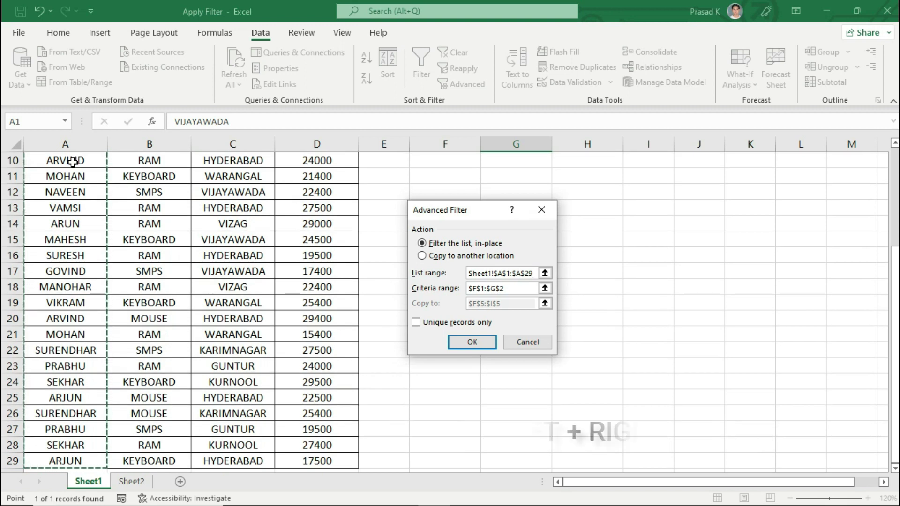
pyautogui.hotkey('ctrl', 'shift', 'Right')
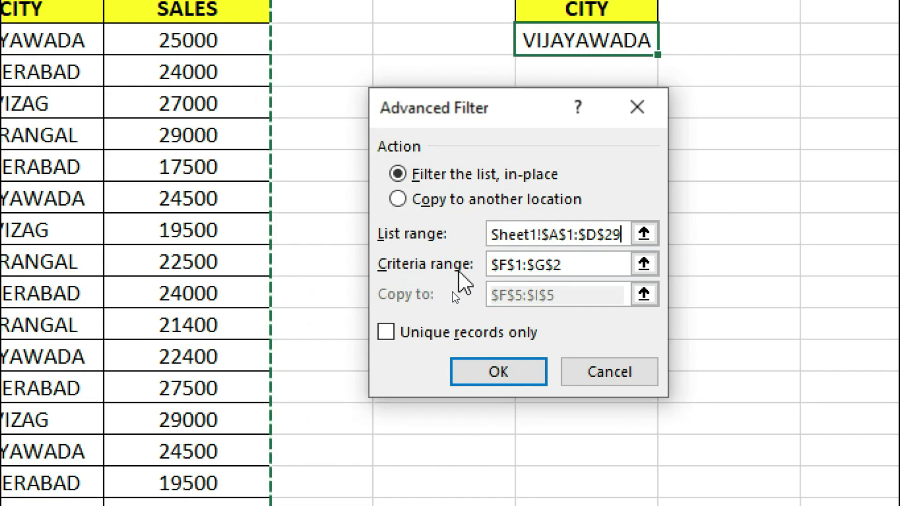
# Set the criteria range to G1:G2 and run the filter, leaving five VIJAYAWADA rows.
pyautogui.click(577, 262)
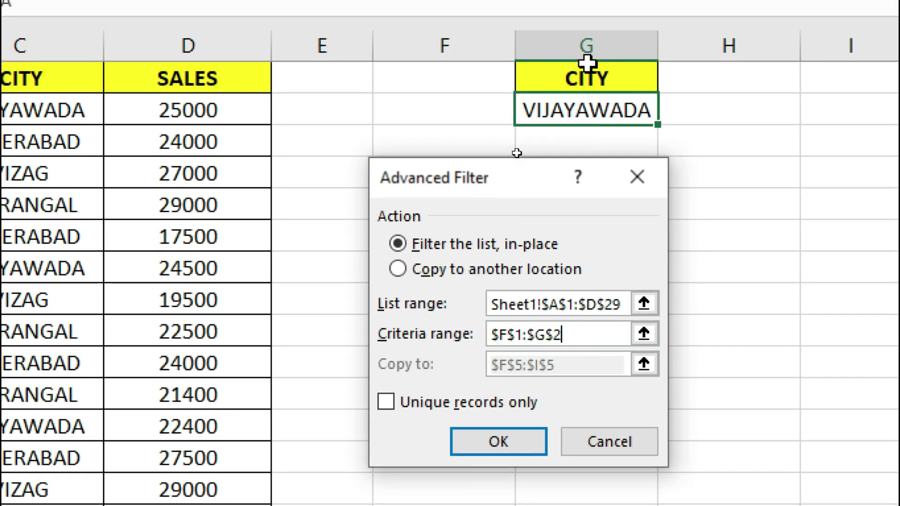
pyautogui.tripleClick(567, 334)
pyautogui.press('BackSpace')
pyautogui.moveTo(586, 82); pyautogui.dragTo(585, 107)
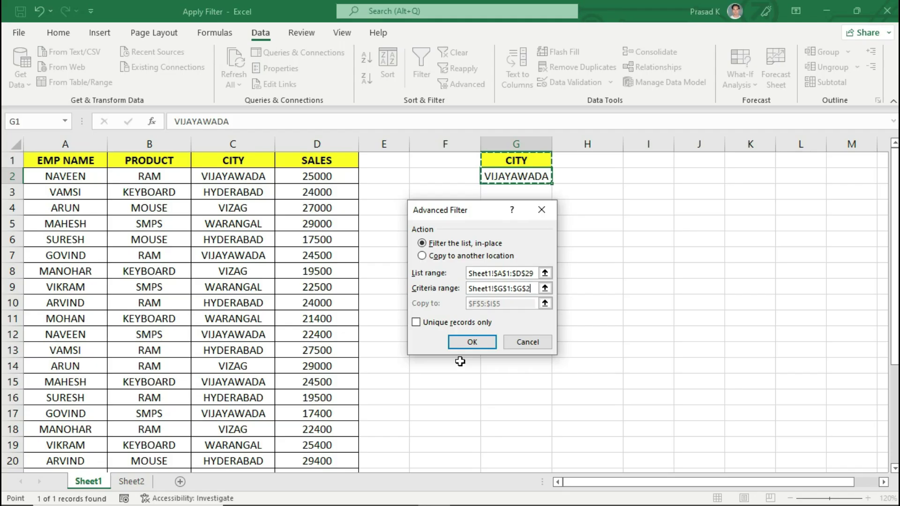
pyautogui.click(498, 442)
pyautogui.moveTo(260, 176); pyautogui.dragTo(251, 237)
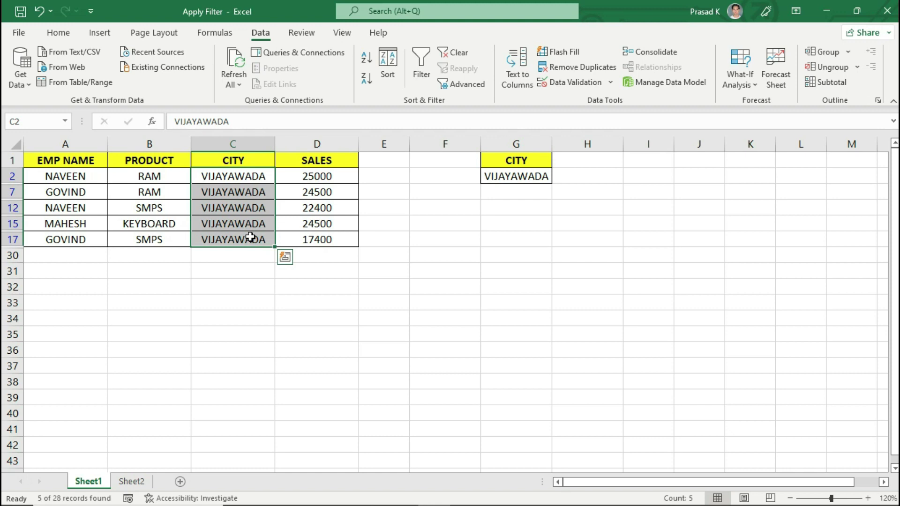
# Clear the filter and reopen Advanced Filter set to copy elsewhere, with list range A1:D29.
pyautogui.click(279, 212)
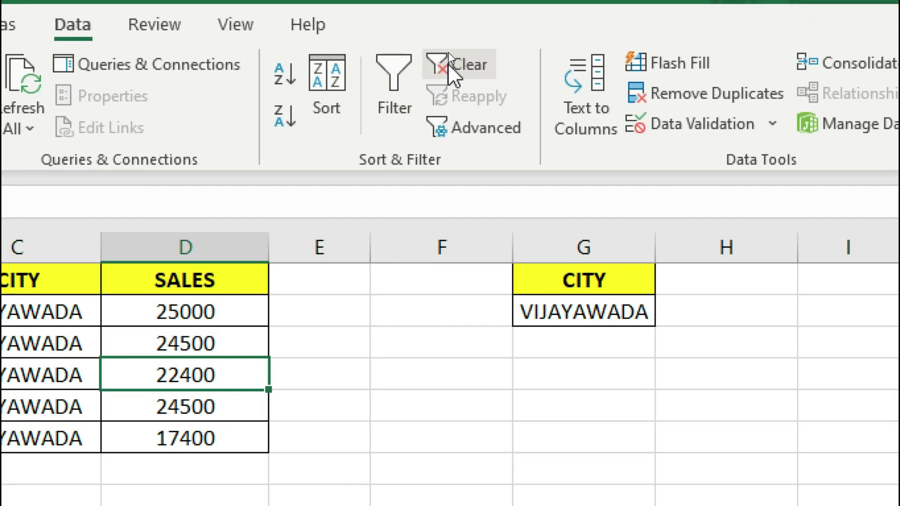
pyautogui.click(448, 52)
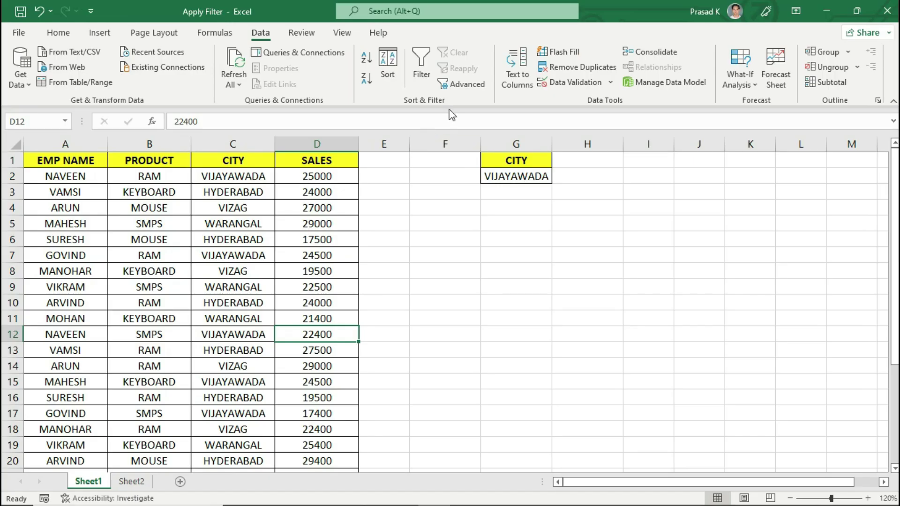
pyautogui.click(461, 84)
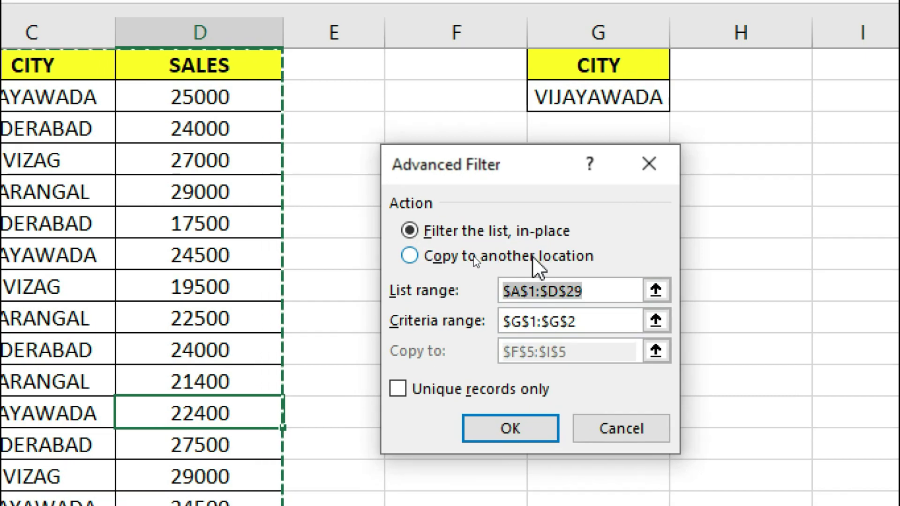
pyautogui.click(436, 256)
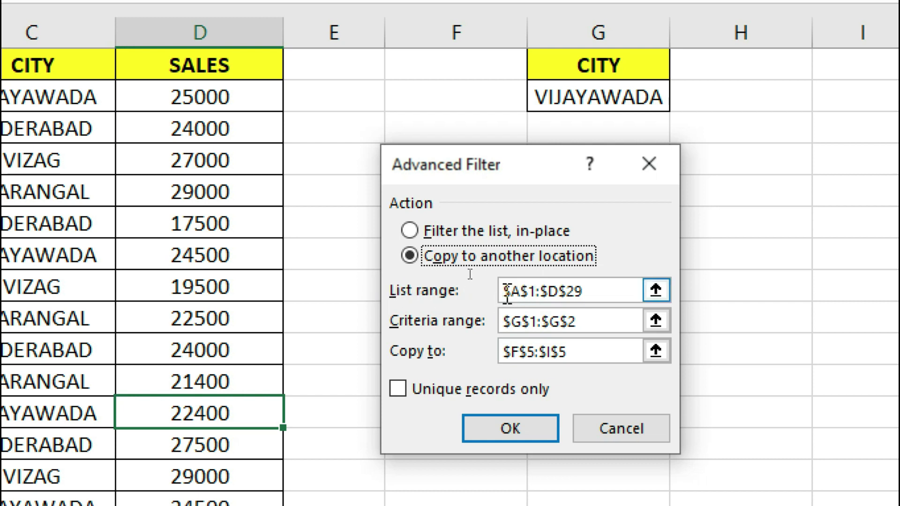
pyautogui.moveTo(583, 290); pyautogui.dragTo(504, 291)
pyautogui.press('BackSpace')
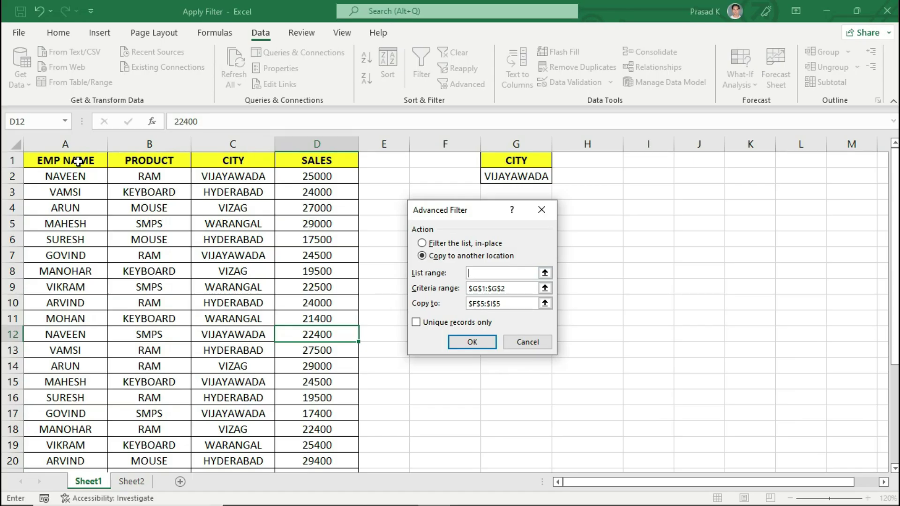
pyautogui.moveTo(78, 162); pyautogui.dragTo(297, 434)
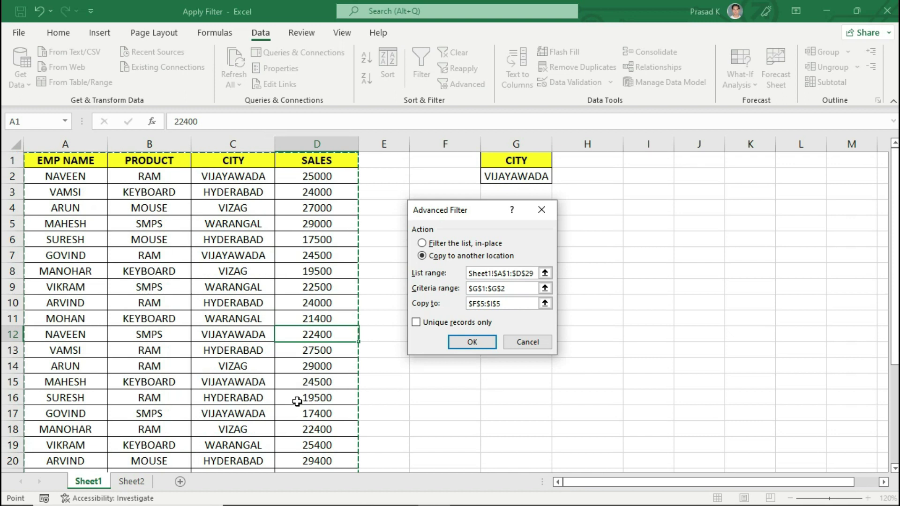
pyautogui.click(84, 161)
pyautogui.hotkey('ctrl', 'shift', 'Down')
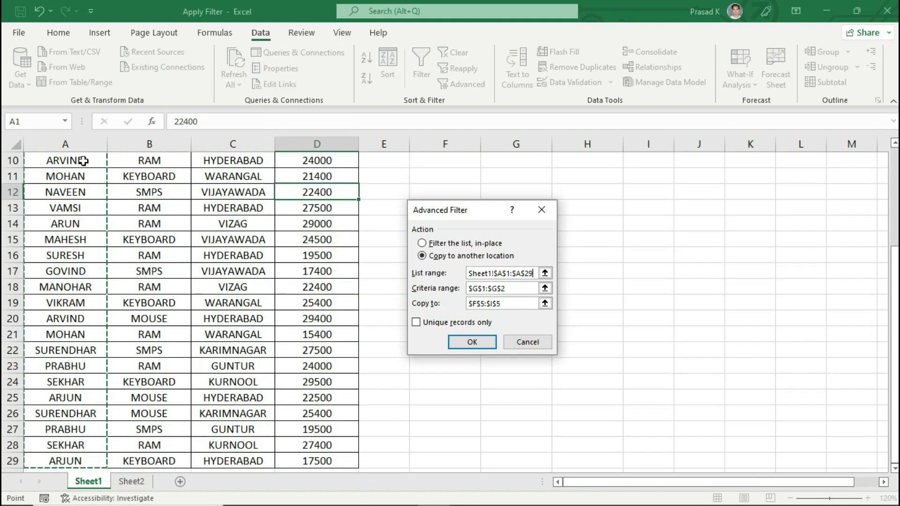
pyautogui.hotkey('ctrl', 'shift', 'Right')
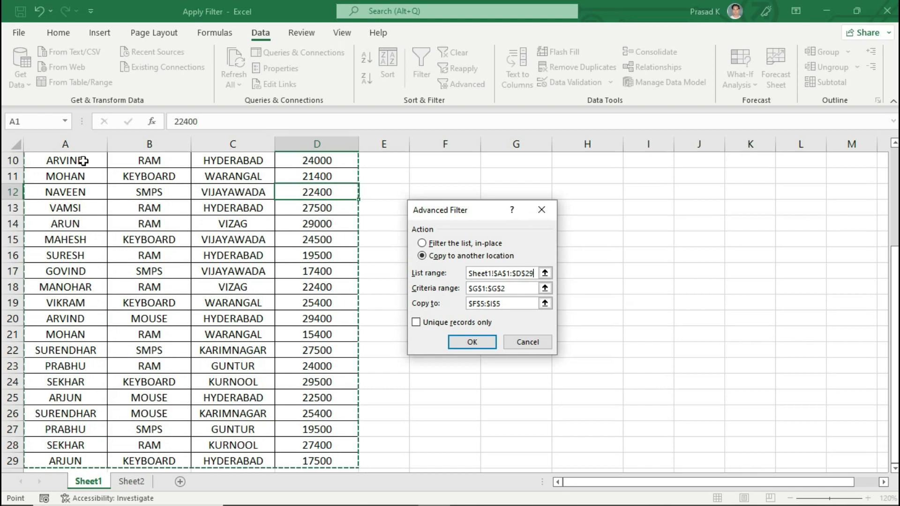
pyautogui.scroll(3, 402, 180)
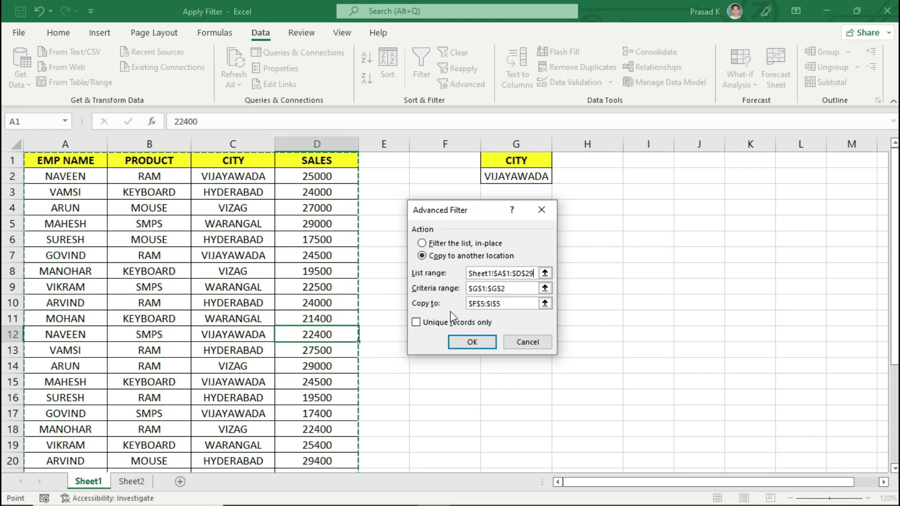
# Set the copy destination to F5 and run, extracting the five VIJAYAWADA rows into F5:I10.
pyautogui.click(507, 304)
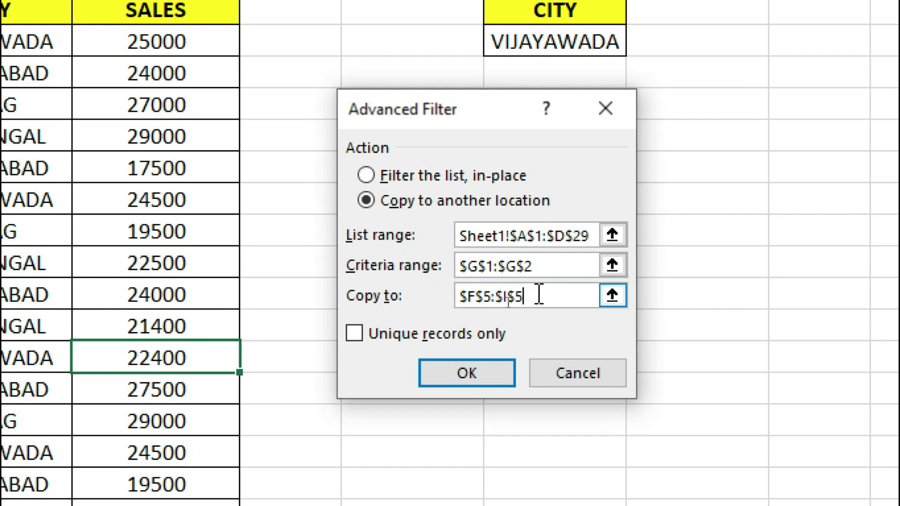
pyautogui.press('BackSpace')
pyautogui.press('BackSpace')
pyautogui.press('BackSpace')
pyautogui.press('BackSpace')
pyautogui.press('BackSpace')
pyautogui.press('BackSpace')
pyautogui.press('BackSpace')
pyautogui.press('BackSpace')
pyautogui.moveTo(478, 101); pyautogui.dragTo(694, 183)
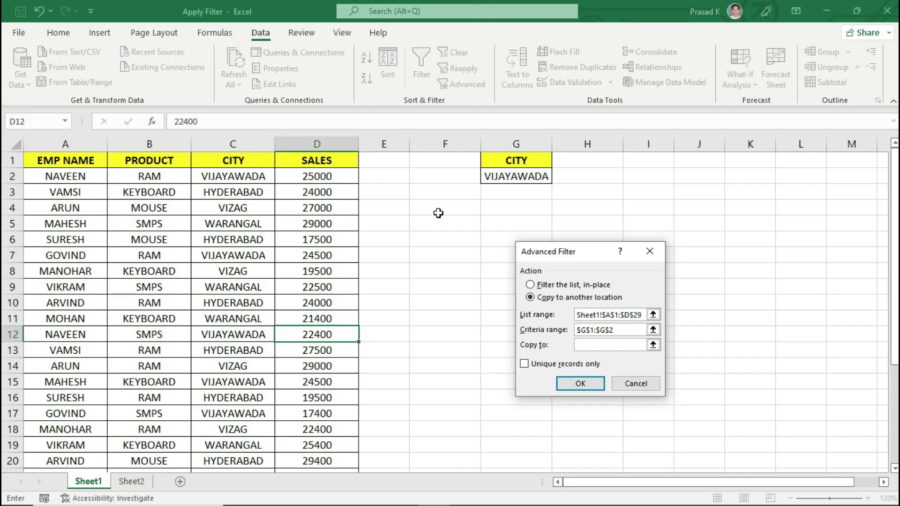
pyautogui.click(438, 213)
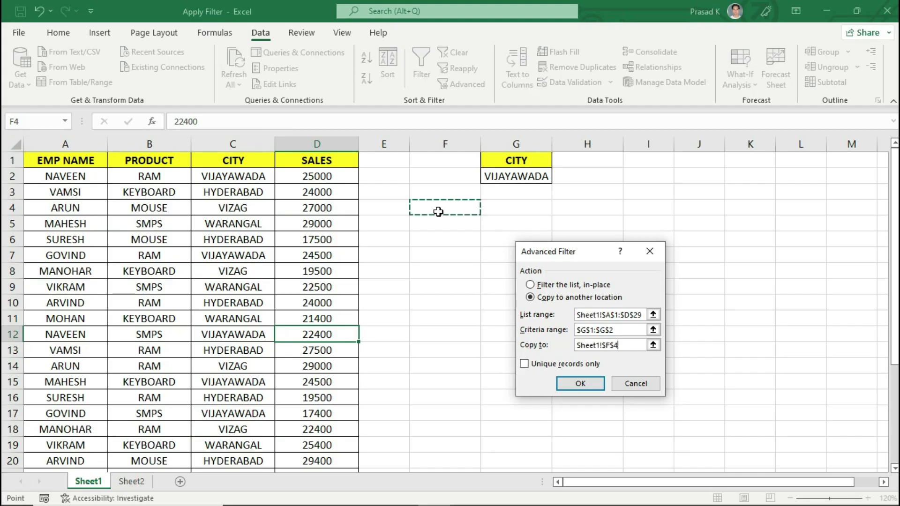
pyautogui.click(442, 227)
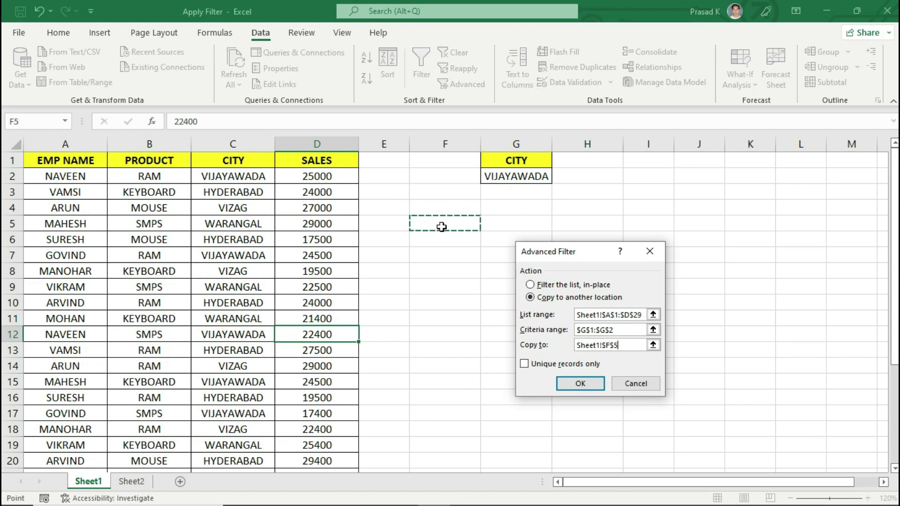
pyautogui.click(580, 384)
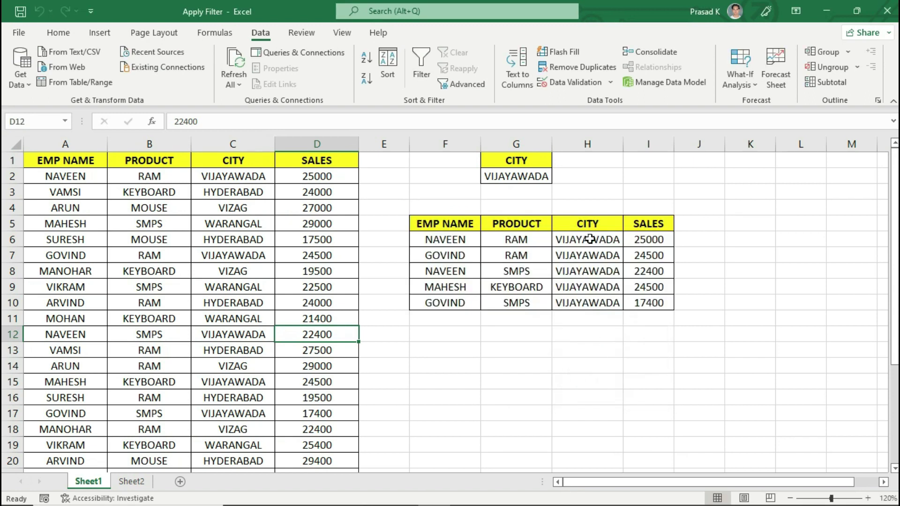
pyautogui.moveTo(445, 223); pyautogui.dragTo(649, 300)
pyautogui.click(587, 281)
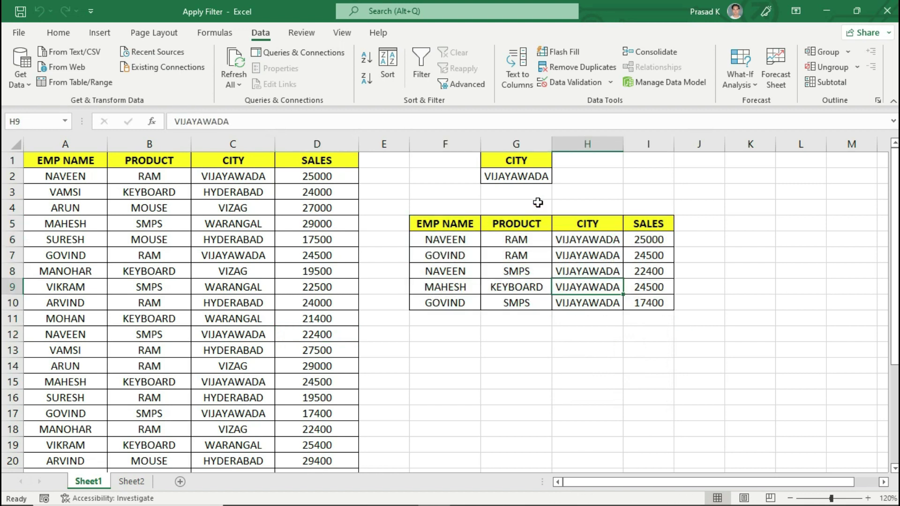
pyautogui.click(528, 175)
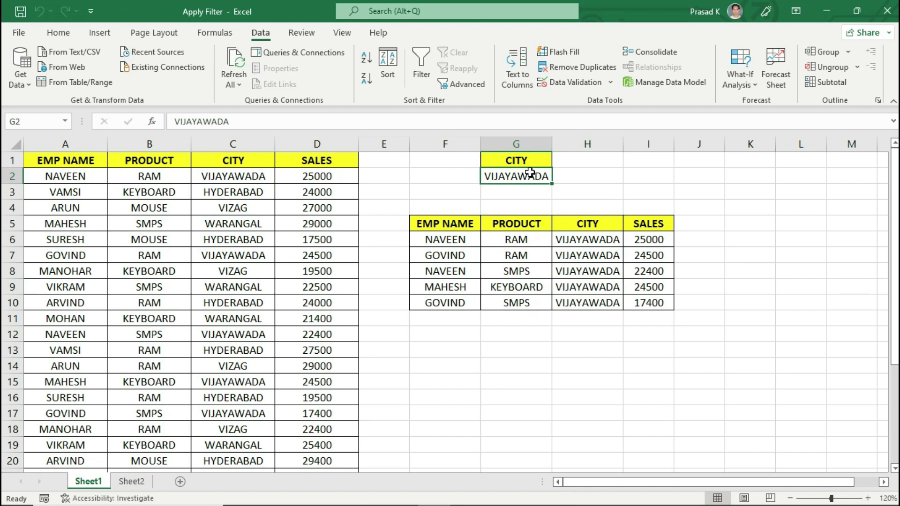
# Copy HYDERABAD from C3 into criterion cell G2.
pyautogui.click(247, 195)
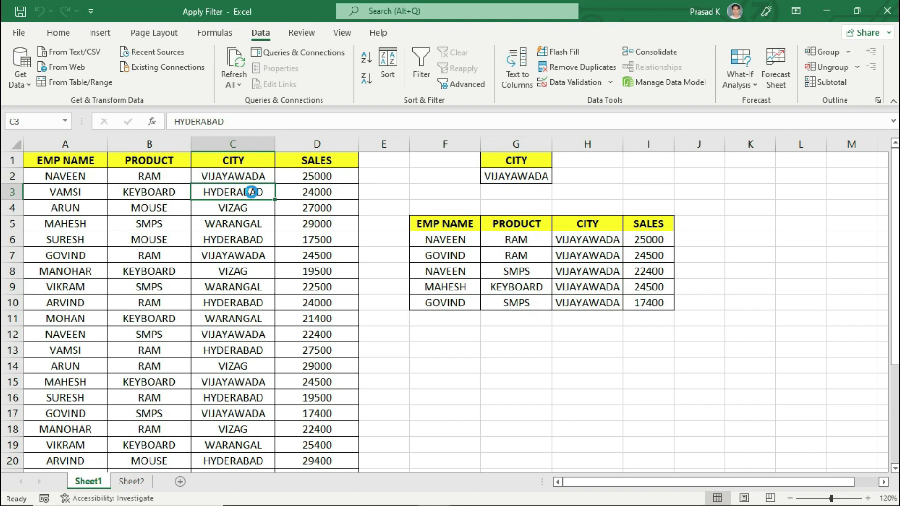
pyautogui.hotkey('ctrl', 'c')
pyautogui.click(530, 175)
pyautogui.press('Return')
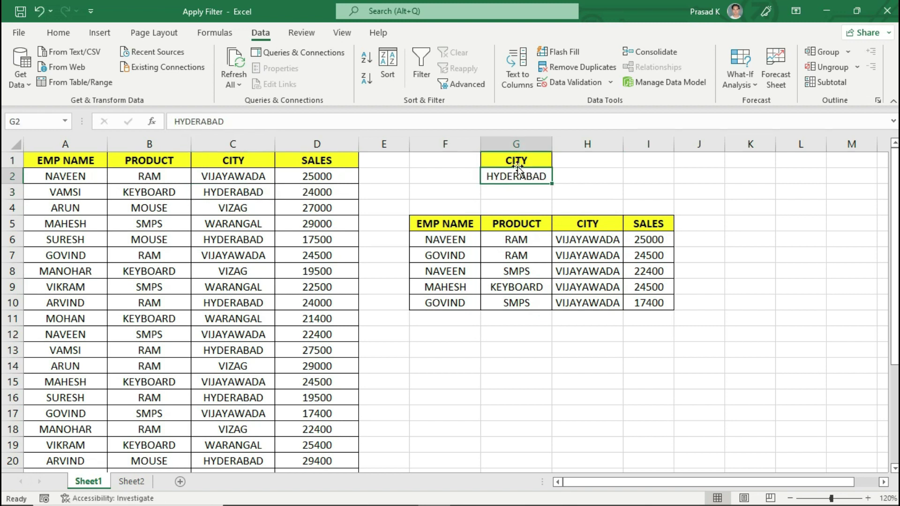
# Rerun Advanced Filter copying to F5:I5, extracting eight HYDERABAD records into F5:I13.
pyautogui.click(462, 84)
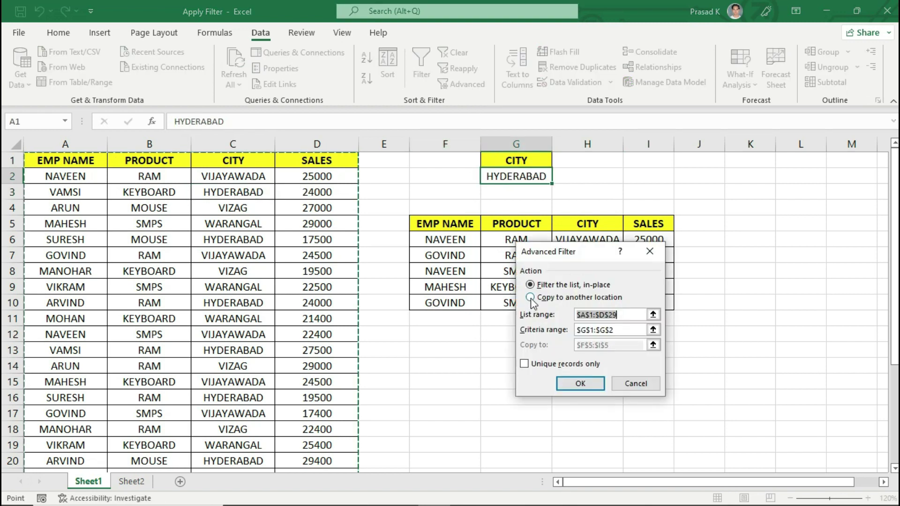
pyautogui.click(535, 298)
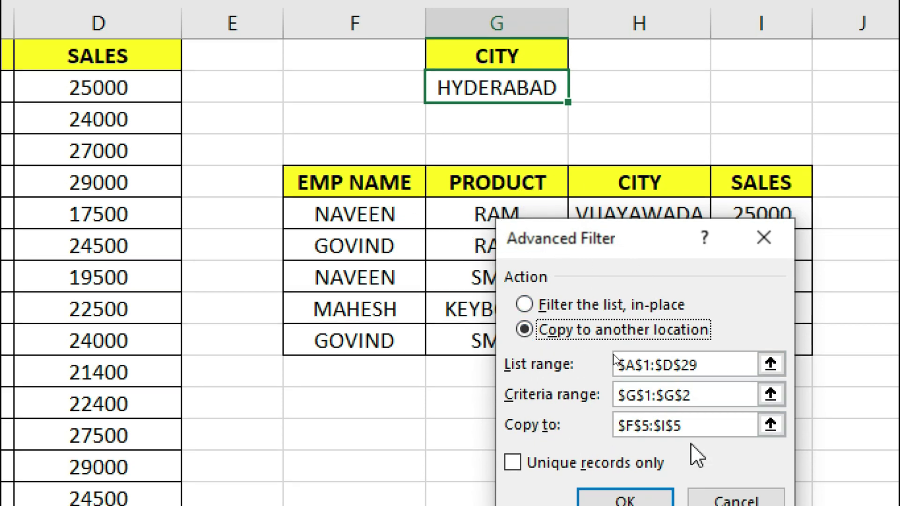
pyautogui.click(699, 422)
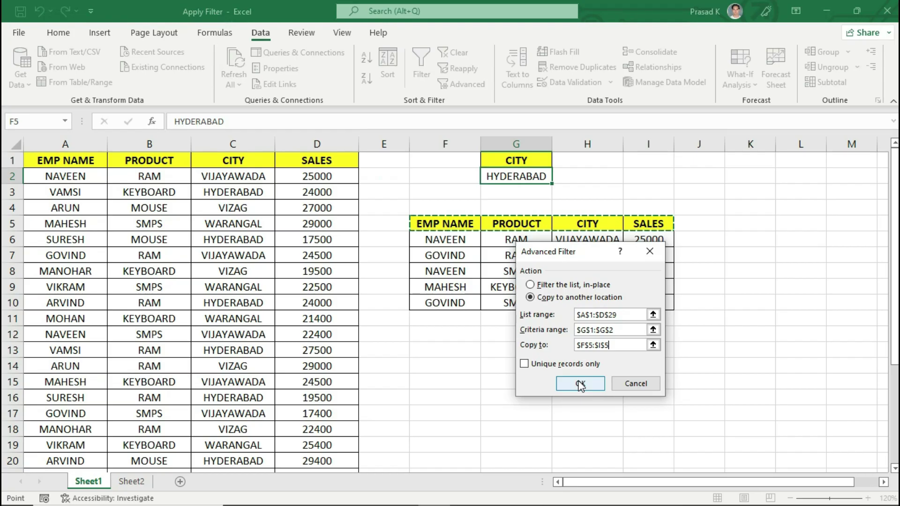
pyautogui.click(620, 418)
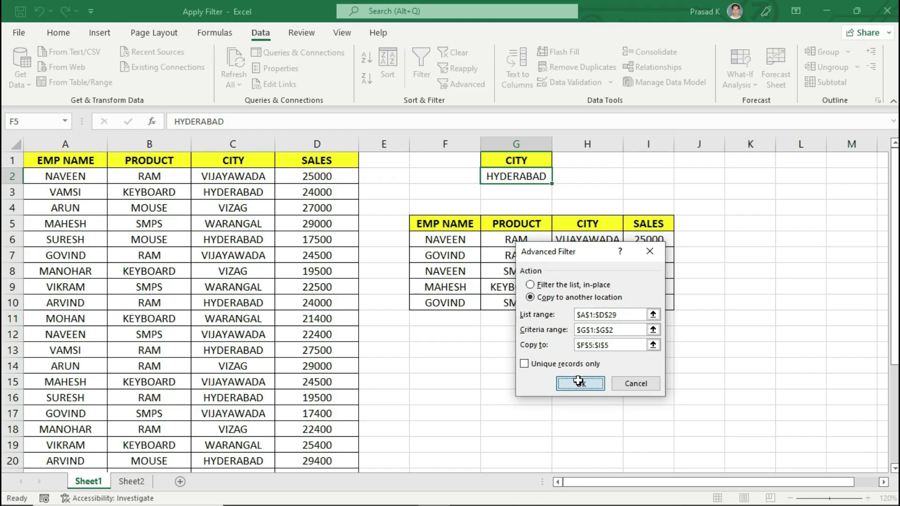
pyautogui.moveTo(600, 240); pyautogui.dragTo(600, 347)
pyautogui.click(601, 319)
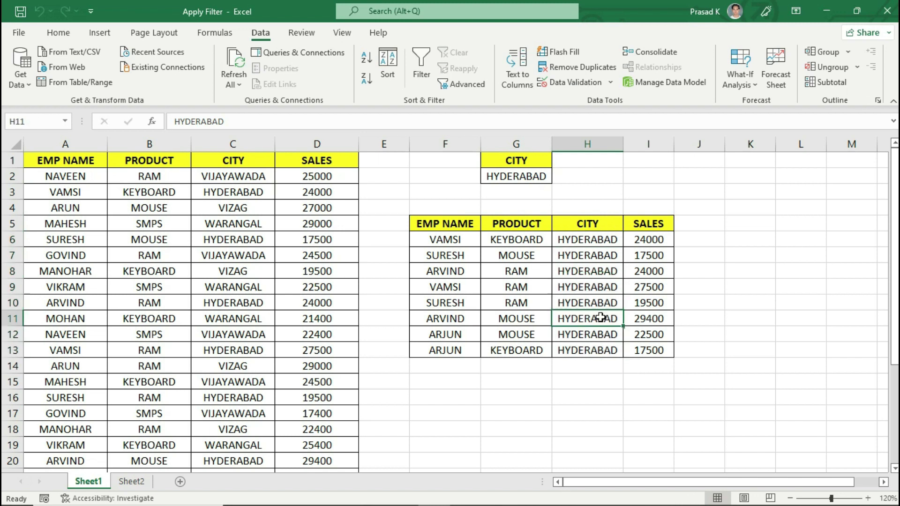
# Select the extracted HYDERABAD range F5:I13 and delete it.
pyautogui.click(590, 303)
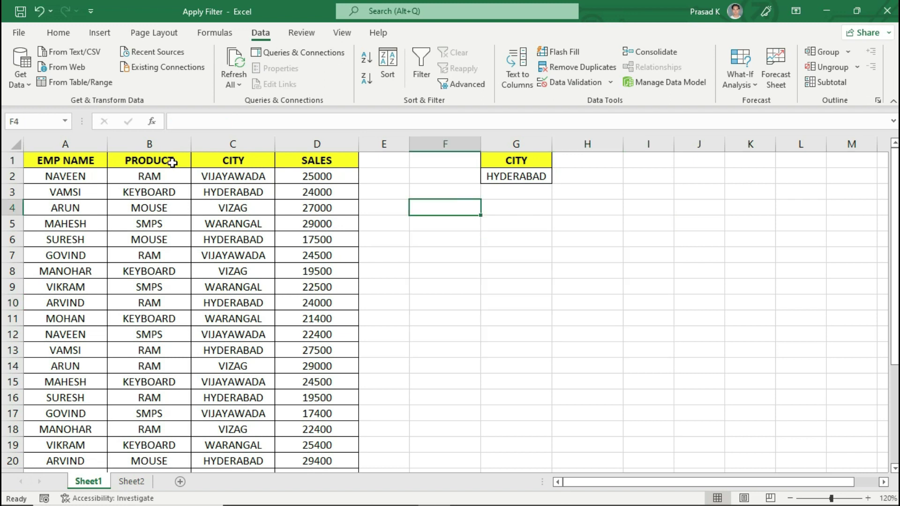
# Copy the PRODUCT header from B1 to F1 and RAM from B2 to F2.
pyautogui.click(172, 161)
pyautogui.hotkey('ctrl', 'c')
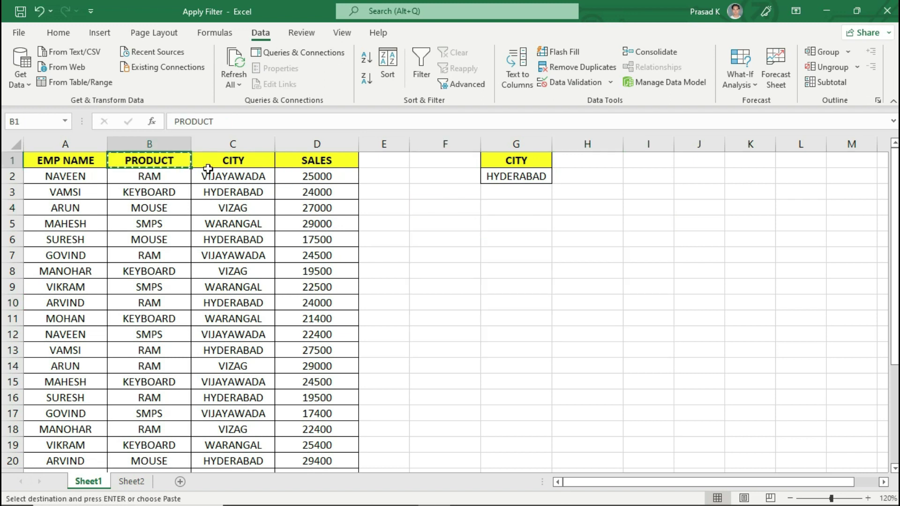
pyautogui.click(451, 160)
pyautogui.press('Return')
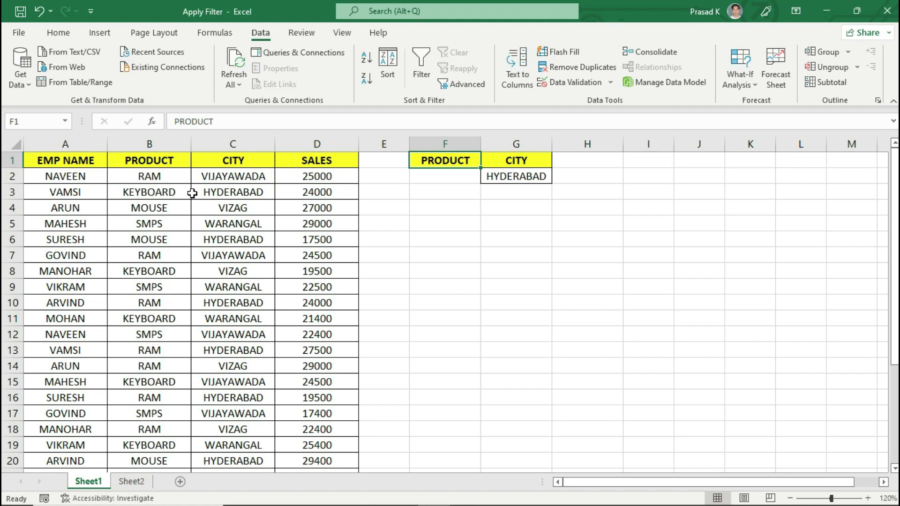
pyautogui.click(173, 176)
pyautogui.hotkey('ctrl', 'c')
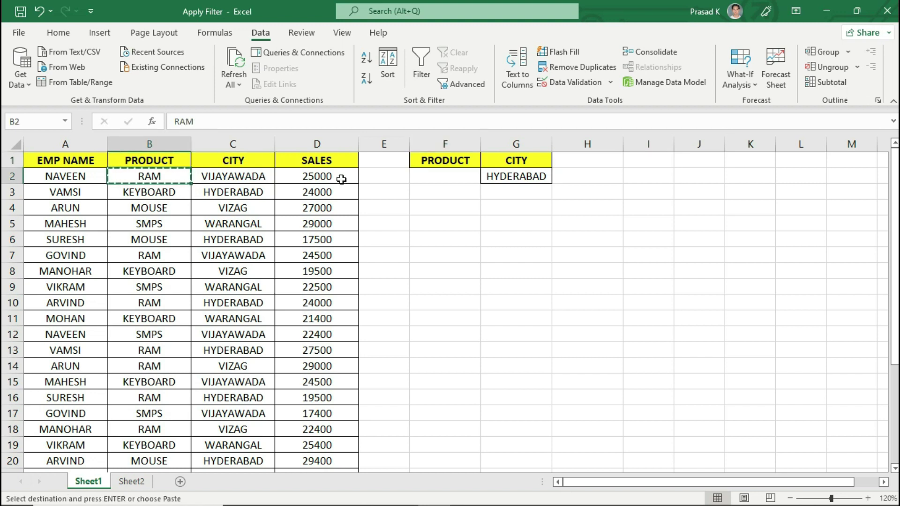
pyautogui.click(448, 179)
pyautogui.press('Return')
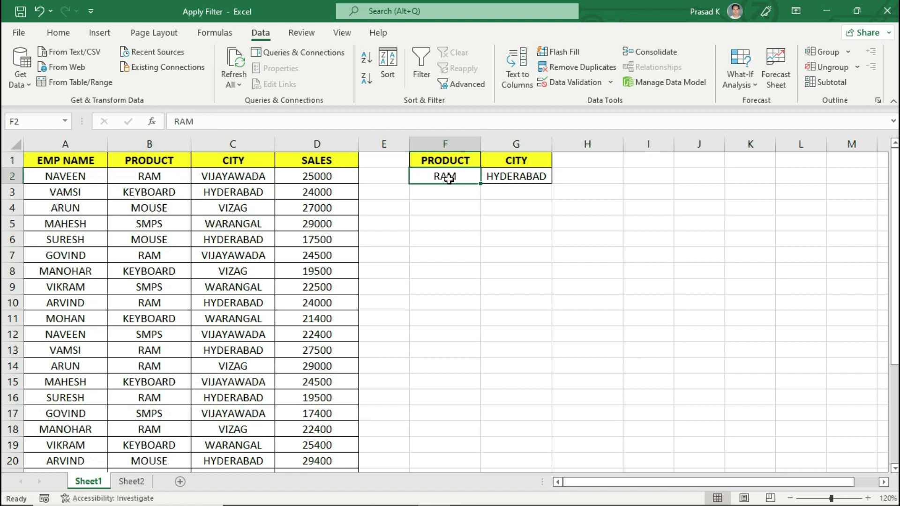
# Select F1:G2 to check the two-column PRODUCT/CITY criteria range.
pyautogui.moveTo(465, 160); pyautogui.dragTo(491, 175)
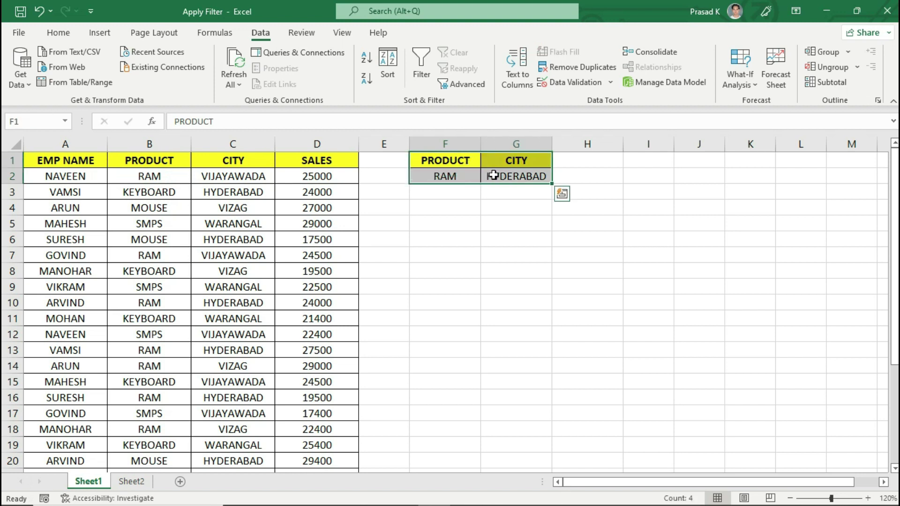
pyautogui.click(516, 174)
pyautogui.moveTo(462, 161); pyautogui.dragTo(495, 176)
pyautogui.click(495, 177)
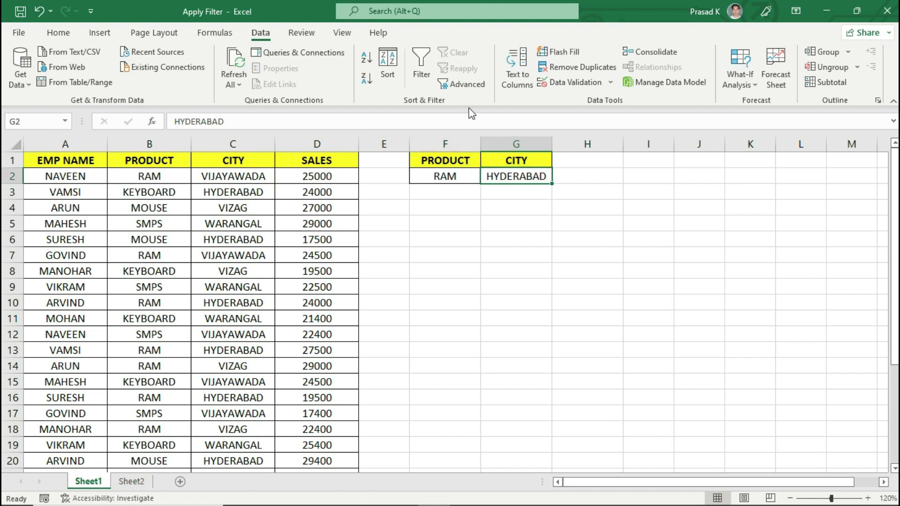
# Open Advanced Filter set to copy elsewhere, with the list range A1:D29.
pyautogui.click(468, 89)
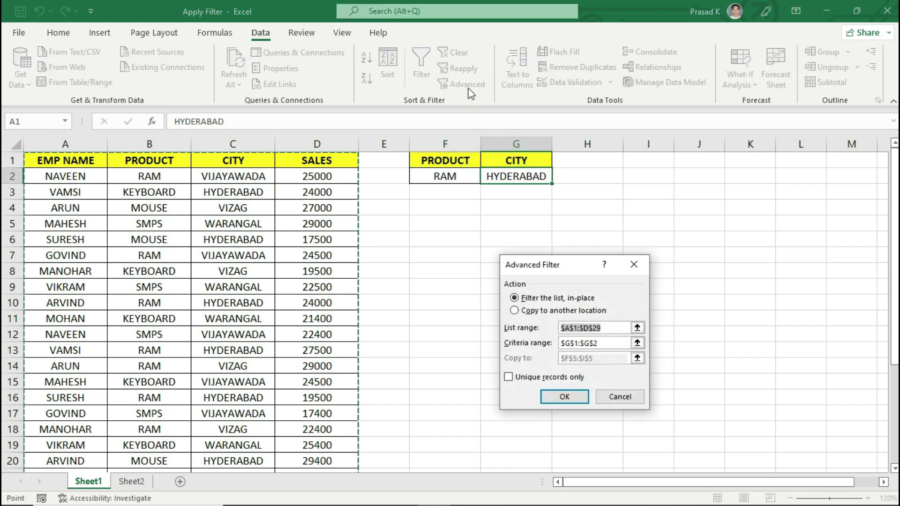
pyautogui.moveTo(549, 270); pyautogui.dragTo(526, 225)
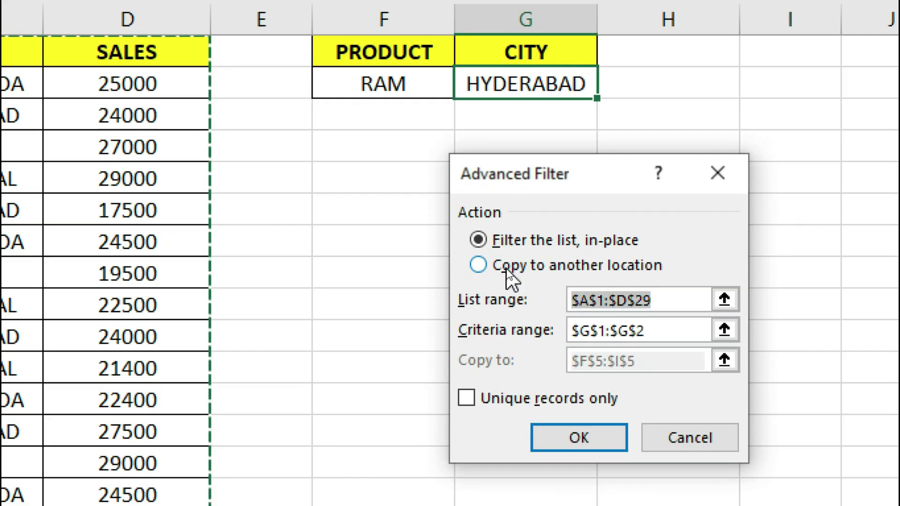
pyautogui.click(491, 266)
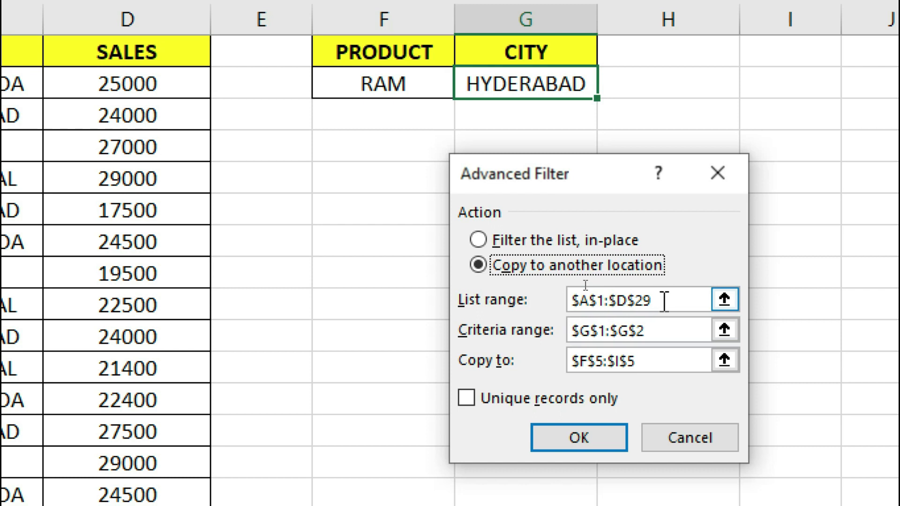
pyautogui.click(658, 300)
pyautogui.press('BackSpace')
pyautogui.press('BackSpace')
pyautogui.press('BackSpace')
pyautogui.press('BackSpace')
pyautogui.press('BackSpace')
pyautogui.press('BackSpace')
pyautogui.press('BackSpace')
pyautogui.press('BackSpace')
pyautogui.press('BackSpace')
pyautogui.press('BackSpace')
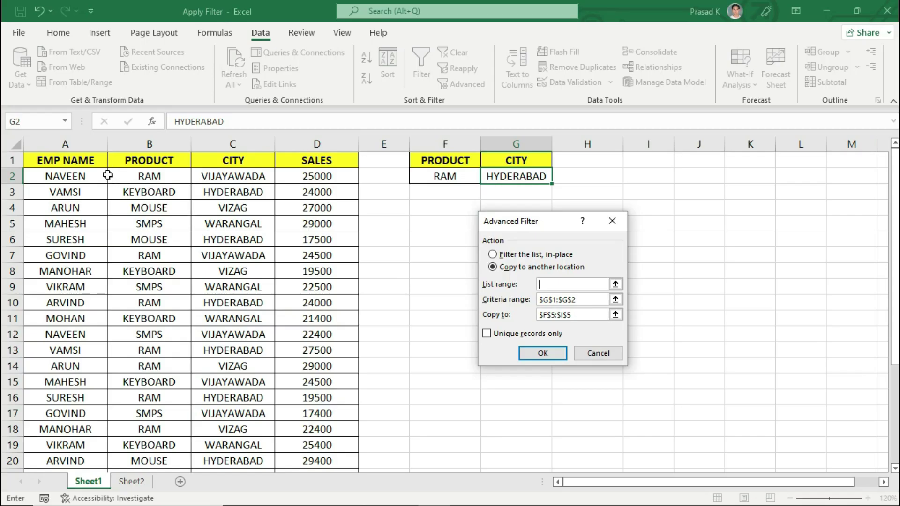
pyautogui.moveTo(87, 161); pyautogui.dragTo(309, 484)
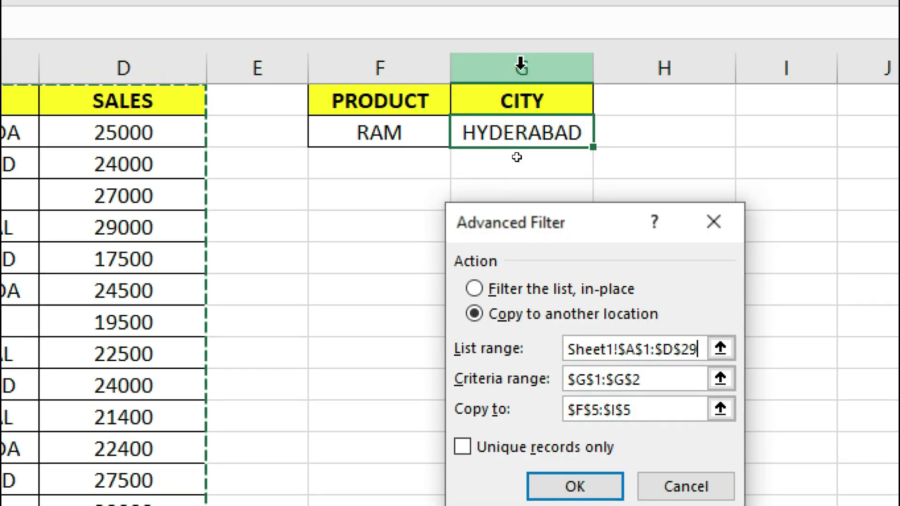
# Set the criteria range to F1:G2 and destination F7, then run the filter.
pyautogui.click(593, 385)
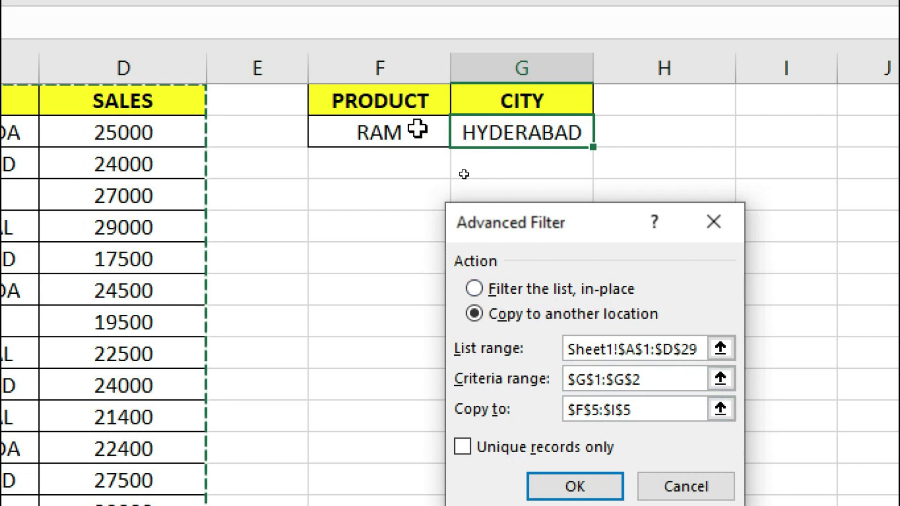
pyautogui.click(653, 377)
pyautogui.press('BackSpace')
pyautogui.press('BackSpace')
pyautogui.press('BackSpace')
pyautogui.press('BackSpace')
pyautogui.press('BackSpace')
pyautogui.press('BackSpace')
pyautogui.press('BackSpace')
pyautogui.press('BackSpace')
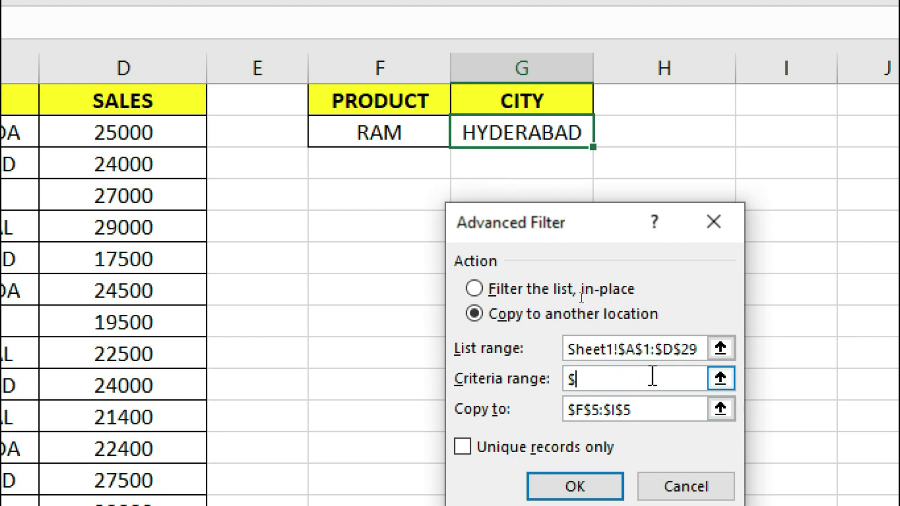
pyautogui.moveTo(415, 99); pyautogui.dragTo(485, 146)
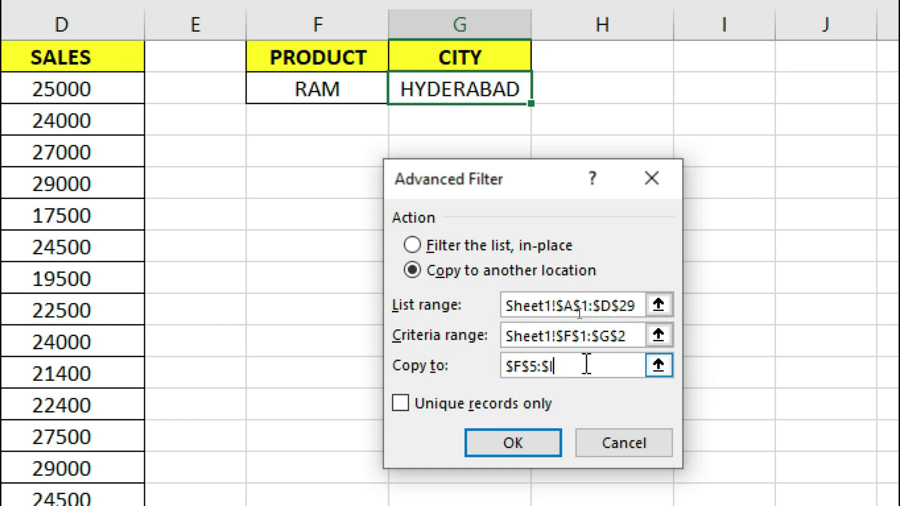
pyautogui.press('BackSpace')
pyautogui.press('BackSpace')
pyautogui.press('BackSpace')
pyautogui.press('BackSpace')
pyautogui.press('BackSpace')
pyautogui.press('BackSpace')
pyautogui.press('BackSpace')
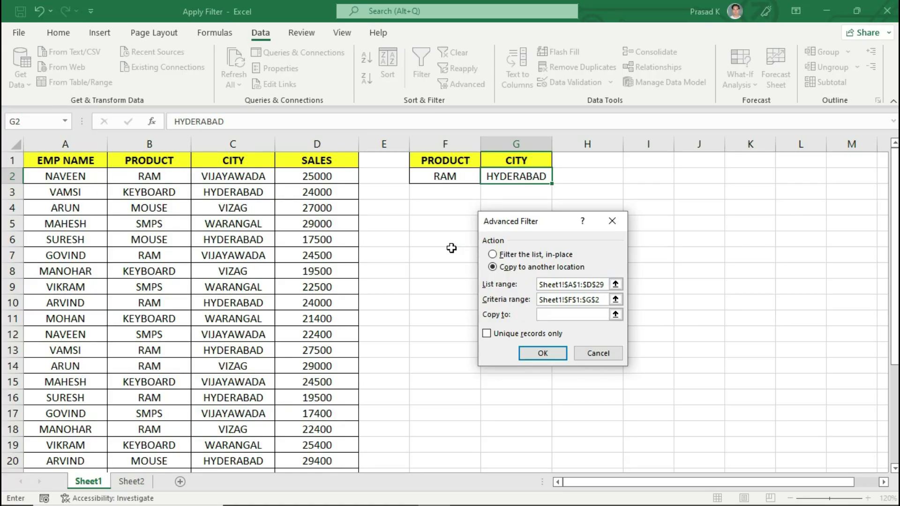
pyautogui.click(442, 255)
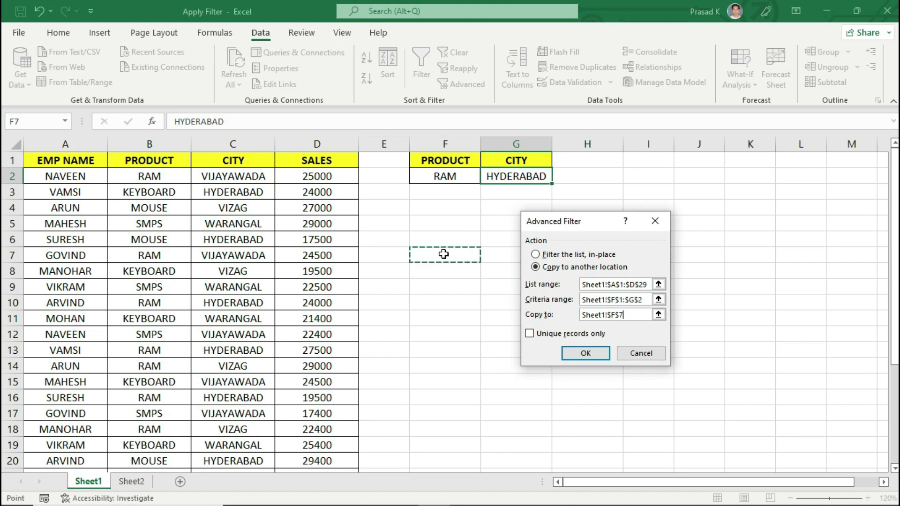
pyautogui.click(583, 353)
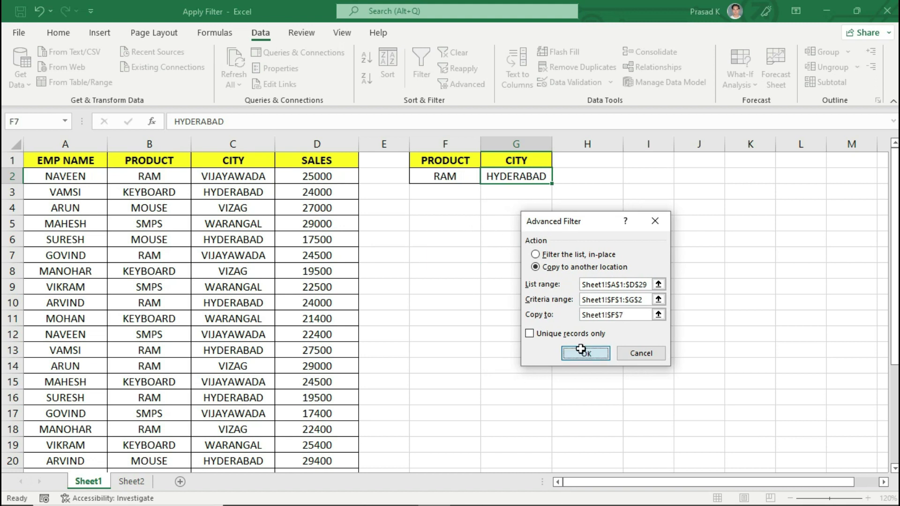
# Replace the RAM product criterion in F2 with MOUSE copied from cell B6.
pyautogui.moveTo(537, 271); pyautogui.dragTo(591, 297)
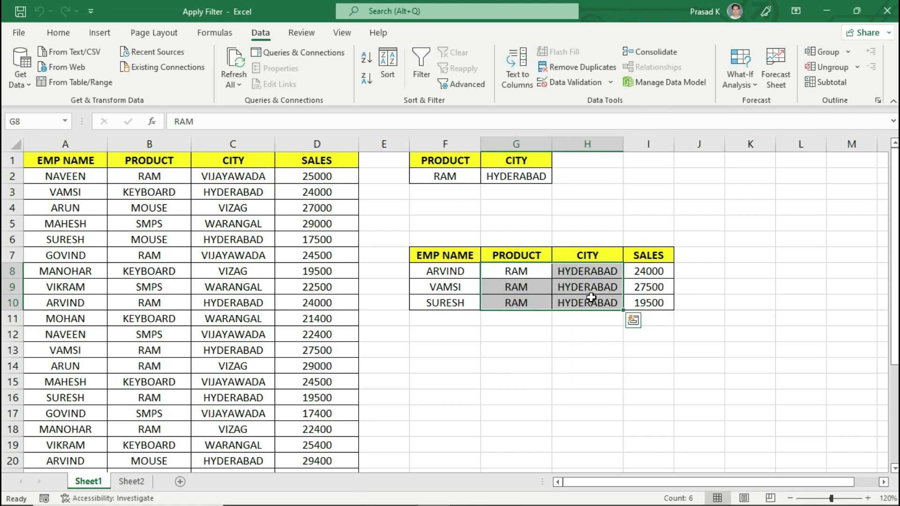
pyautogui.click(542, 272)
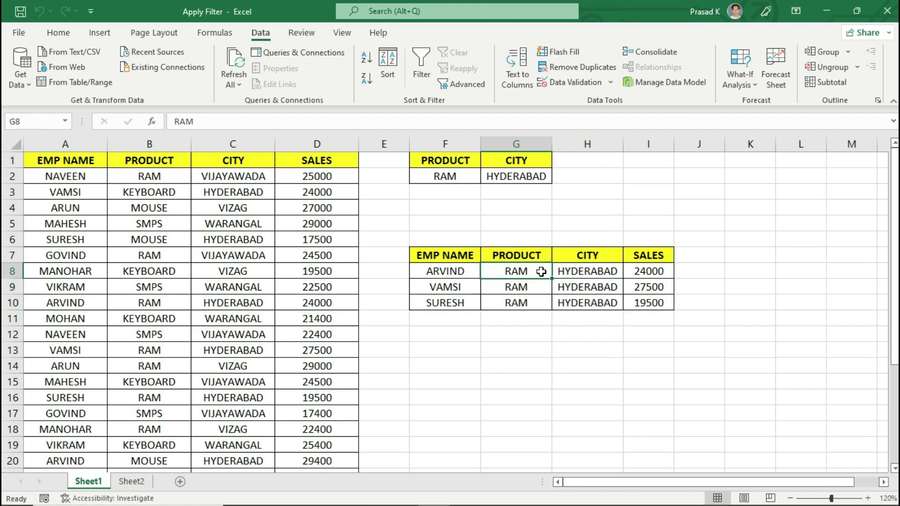
pyautogui.click(443, 174)
pyautogui.click(164, 242)
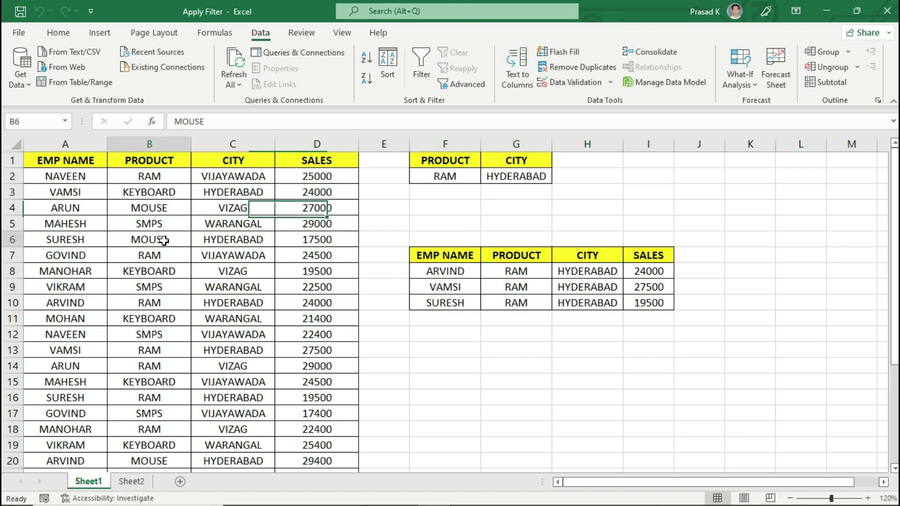
pyautogui.hotkey('ctrl', 'c')
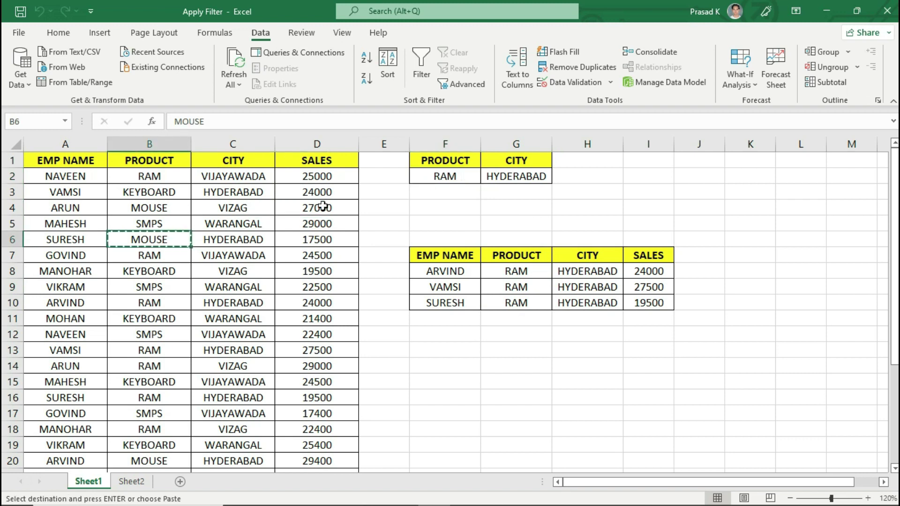
pyautogui.click(458, 177)
pyautogui.press('Return')
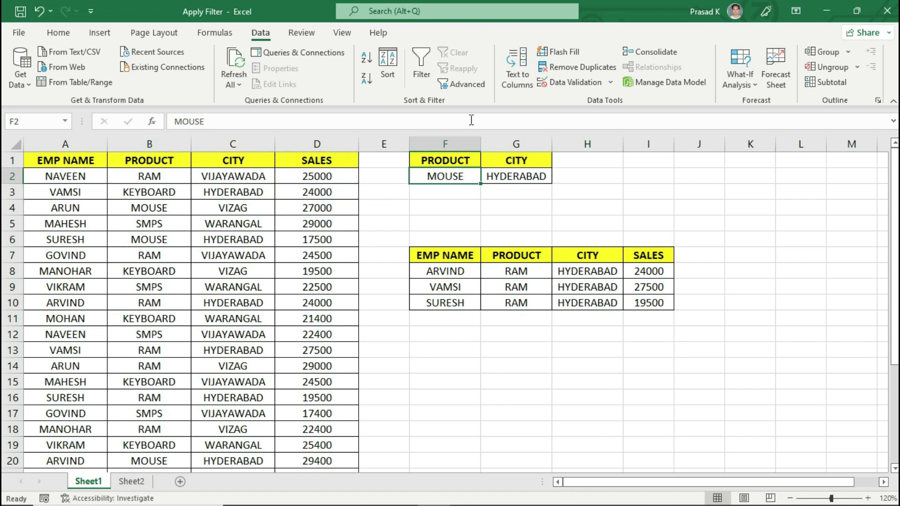
# Reopen Advanced Filter to copy elsewhere, using criteria F1:G2 and destination F7:I7.
pyautogui.click(466, 85)
pyautogui.click(546, 267)
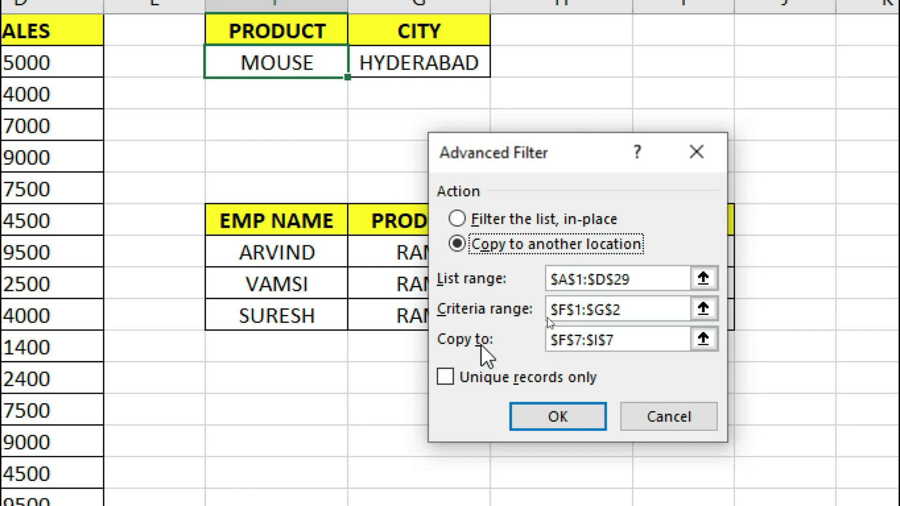
pyautogui.click(632, 336)
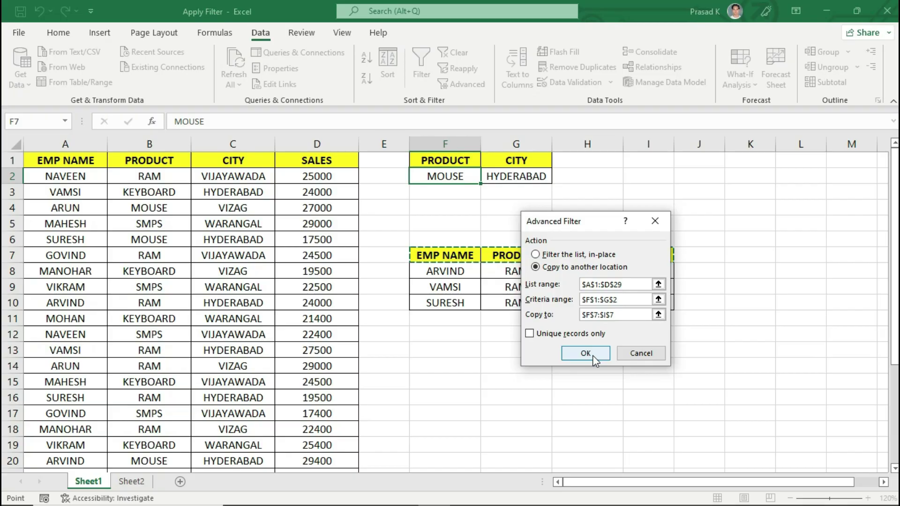
# Run the filter to list three MOUSE–HYDERABAD rows under F7, then clear columns F to I.
pyautogui.click(572, 336)
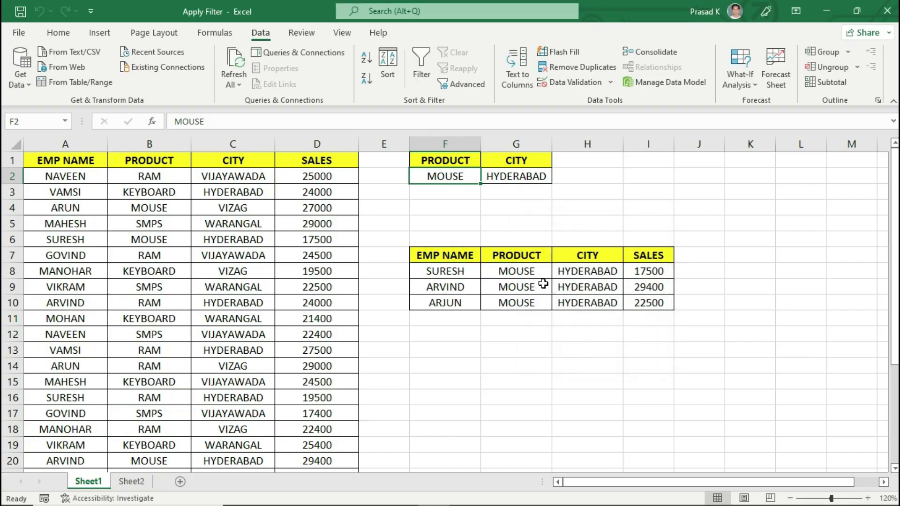
pyautogui.moveTo(539, 273); pyautogui.dragTo(580, 292)
pyautogui.click(582, 290)
pyautogui.click(580, 304)
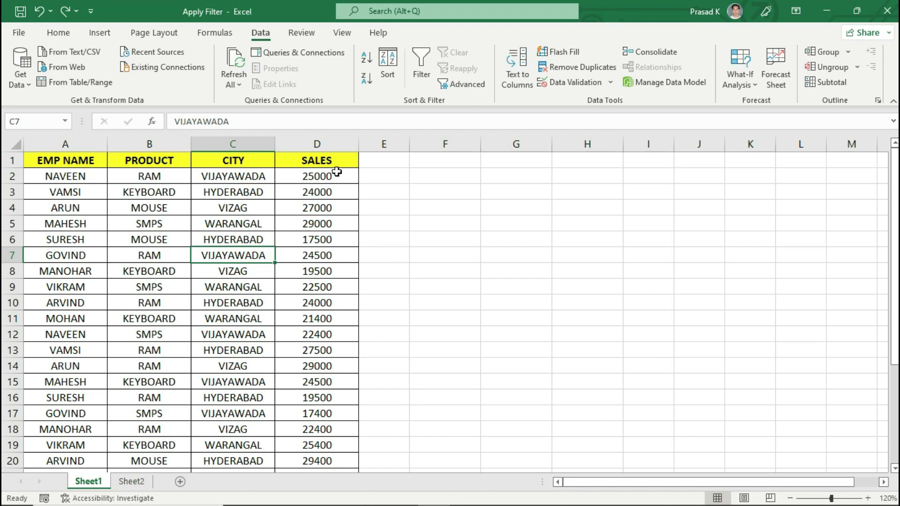
# Copy the SALES header and 25000 into G1:G2, then change G2 to >=25000.
pyautogui.moveTo(337, 163); pyautogui.dragTo(339, 172)
pyautogui.hotkey('ctrl', 'c')
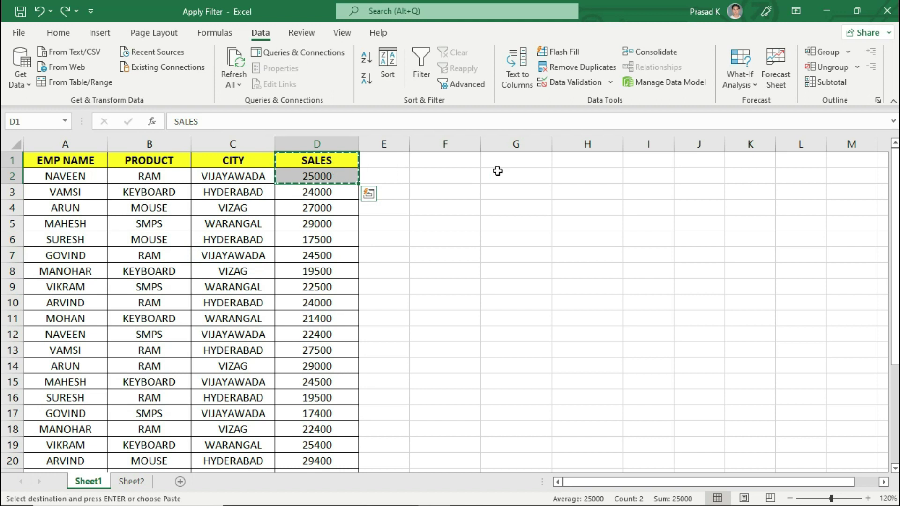
pyautogui.click(515, 161)
pyautogui.press('Return')
pyautogui.click(512, 180)
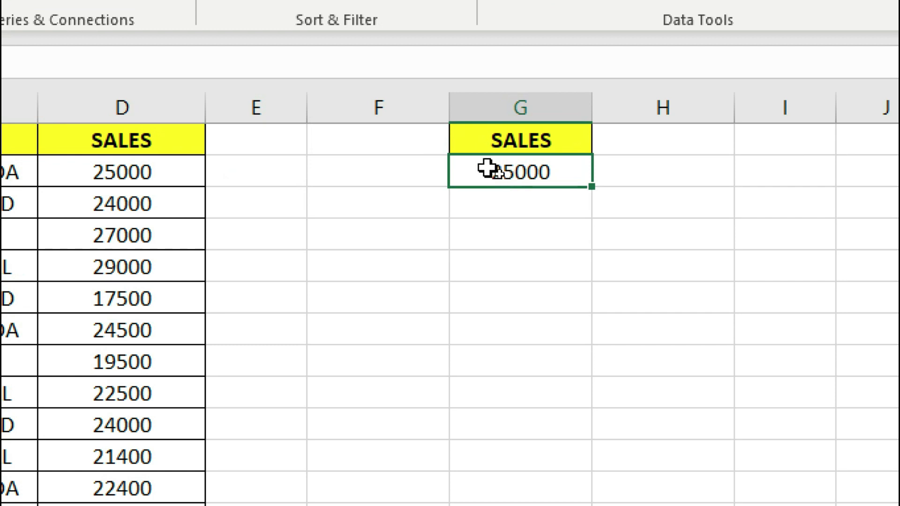
pyautogui.doubleClick(499, 175)
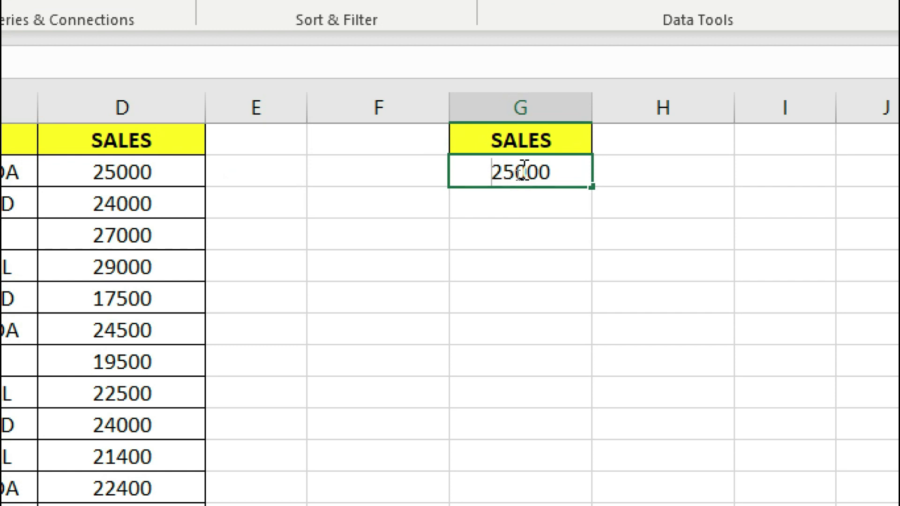
pyautogui.write('>=')
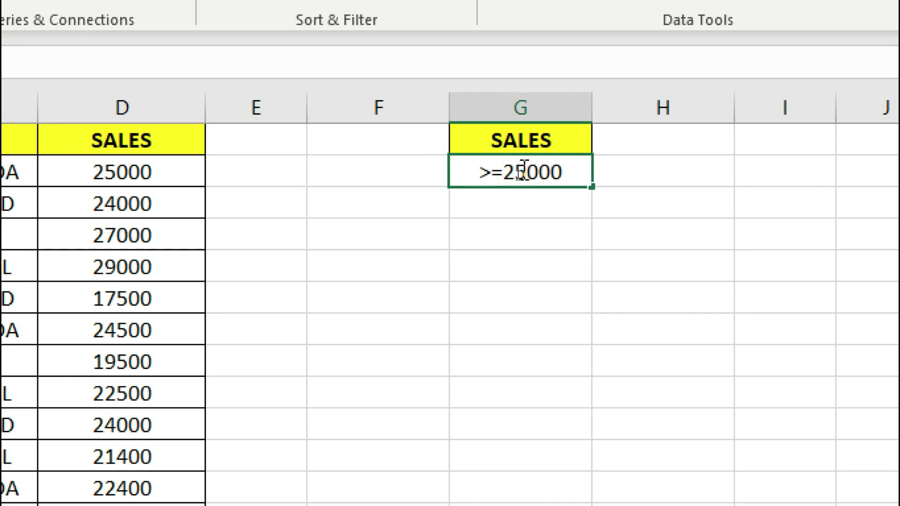
pyautogui.press('Return')
pyautogui.click(521, 169)
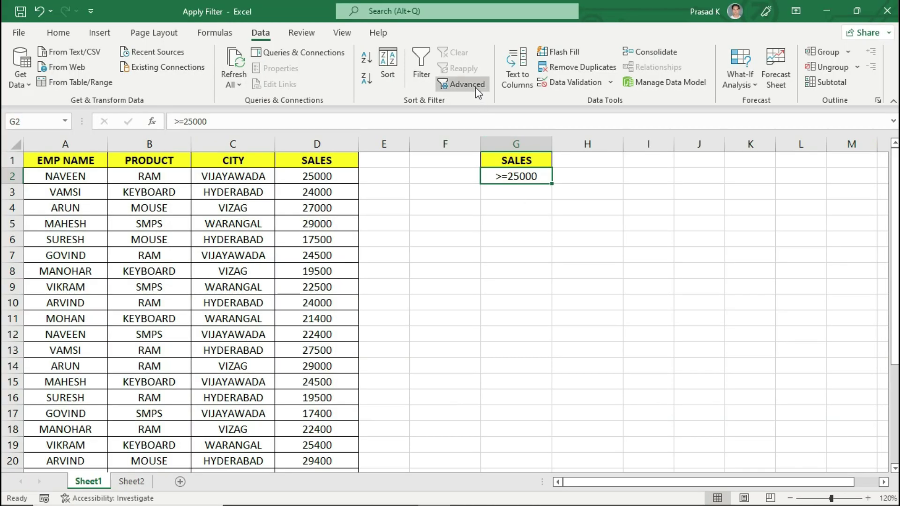
# In Advanced Filter, choose Copy to another location with criteria range G1:G2.
pyautogui.click(475, 87)
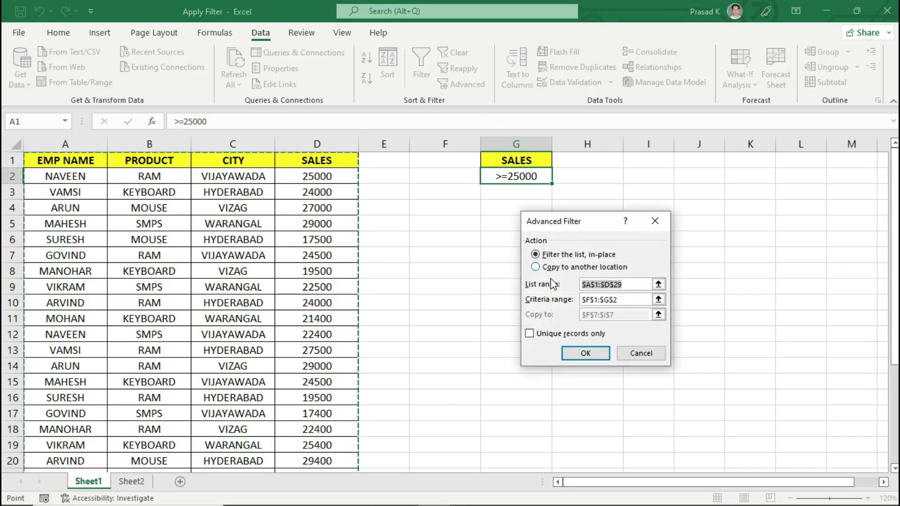
pyautogui.click(552, 267)
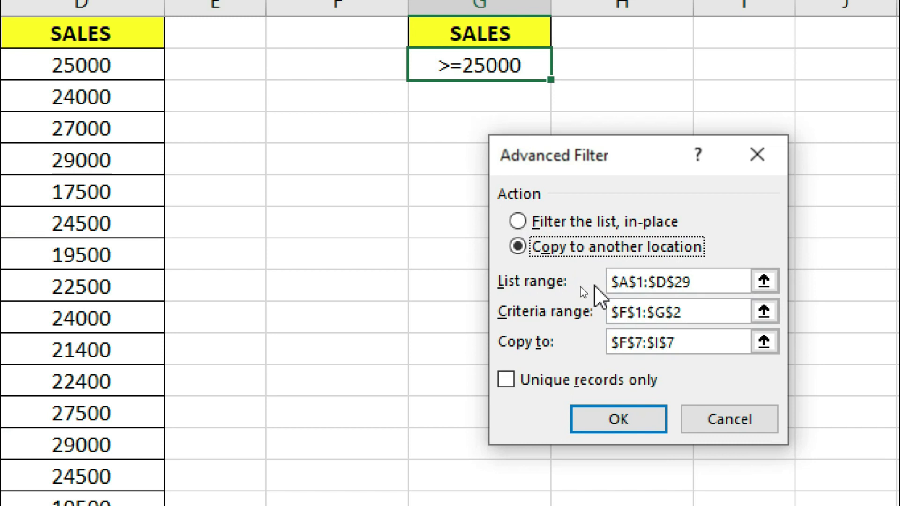
pyautogui.click(698, 283)
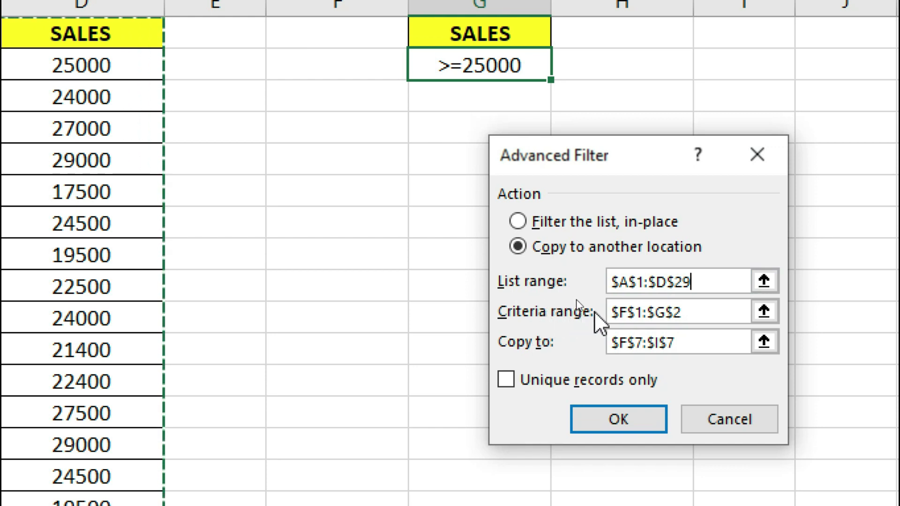
pyautogui.click(702, 321)
pyautogui.press('BackSpace')
pyautogui.press('BackSpace')
pyautogui.press('BackSpace')
pyautogui.press('BackSpace')
pyautogui.press('BackSpace')
pyautogui.press('BackSpace')
pyautogui.press('BackSpace')
pyautogui.press('BackSpace')
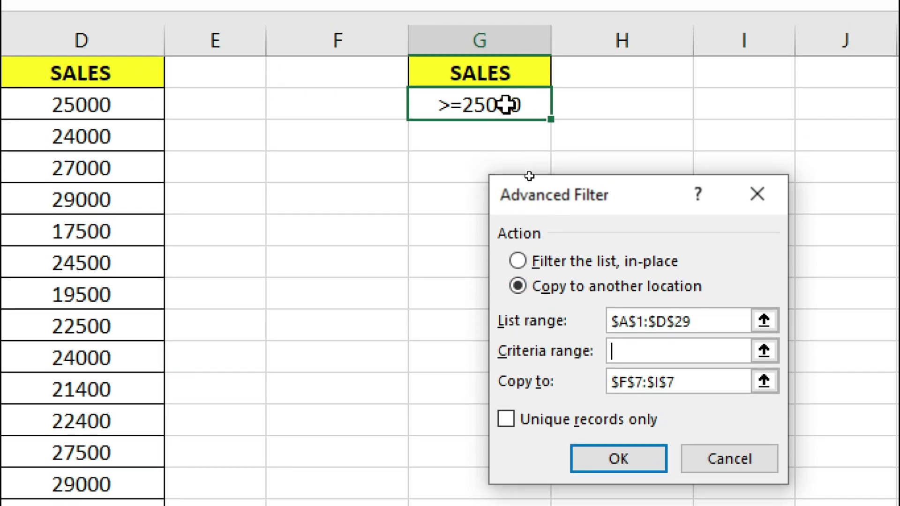
pyautogui.click(506, 73)
pyautogui.moveTo(505, 73); pyautogui.dragTo(488, 106)
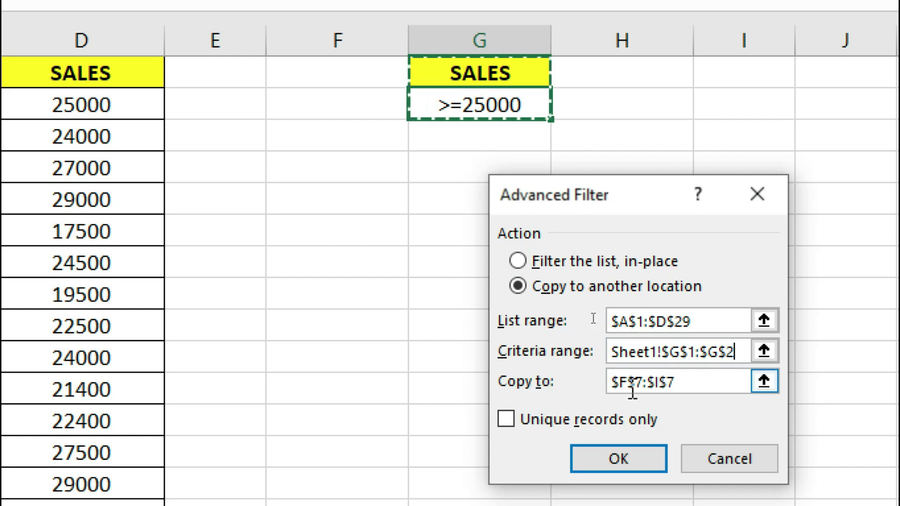
# Set the destination to F6 and run it, copying eleven rows with sales >=25000 into F6:I17.
pyautogui.click(687, 384)
pyautogui.press('BackSpace')
pyautogui.press('BackSpace')
pyautogui.press('BackSpace')
pyautogui.press('BackSpace')
pyautogui.press('BackSpace')
pyautogui.press('BackSpace')
pyautogui.press('BackSpace')
pyautogui.press('BackSpace')
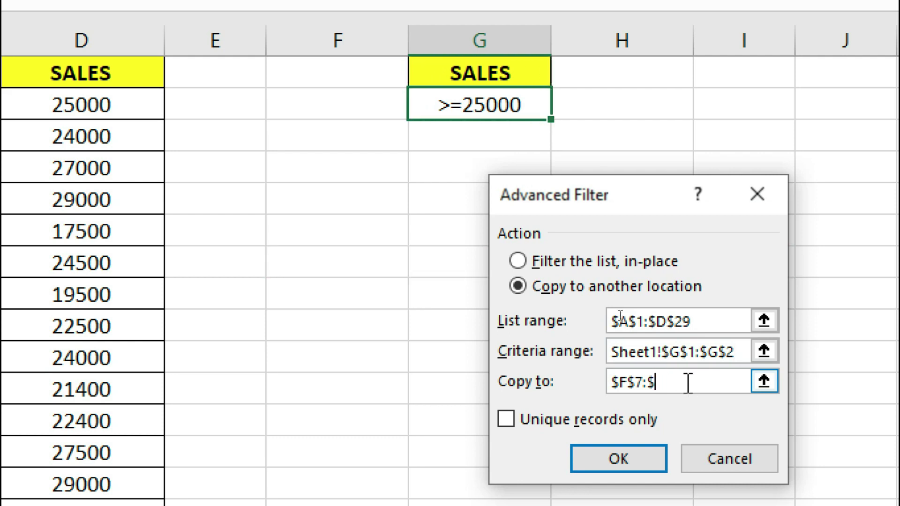
pyautogui.click(345, 233)
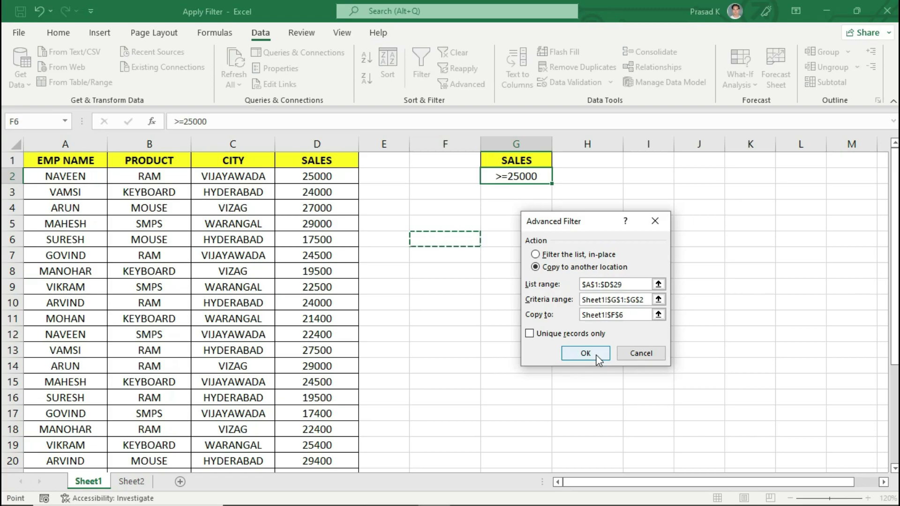
pyautogui.click(595, 356)
pyautogui.moveTo(652, 255); pyautogui.dragTo(641, 412)
pyautogui.click(648, 383)
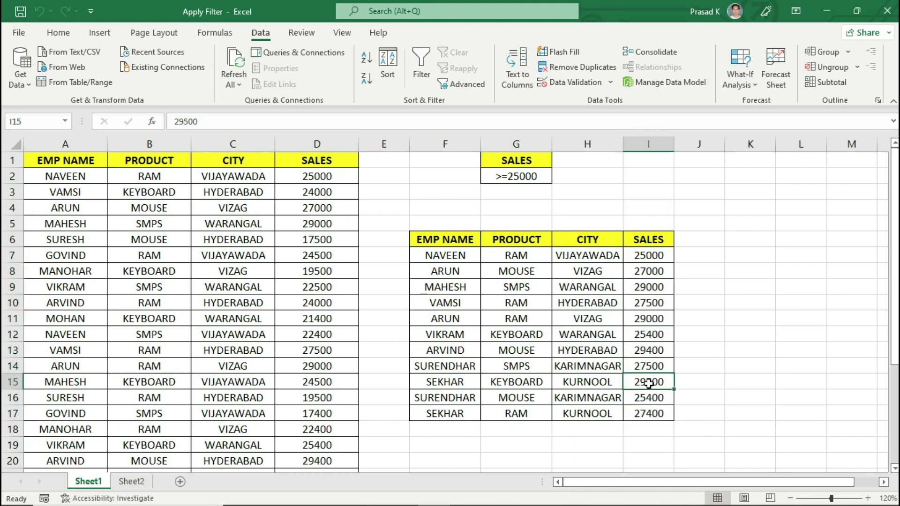
pyautogui.moveTo(656, 255); pyautogui.dragTo(642, 395)
pyautogui.click(642, 365)
pyautogui.click(530, 161)
pyautogui.moveTo(530, 160); pyautogui.dragTo(527, 177)
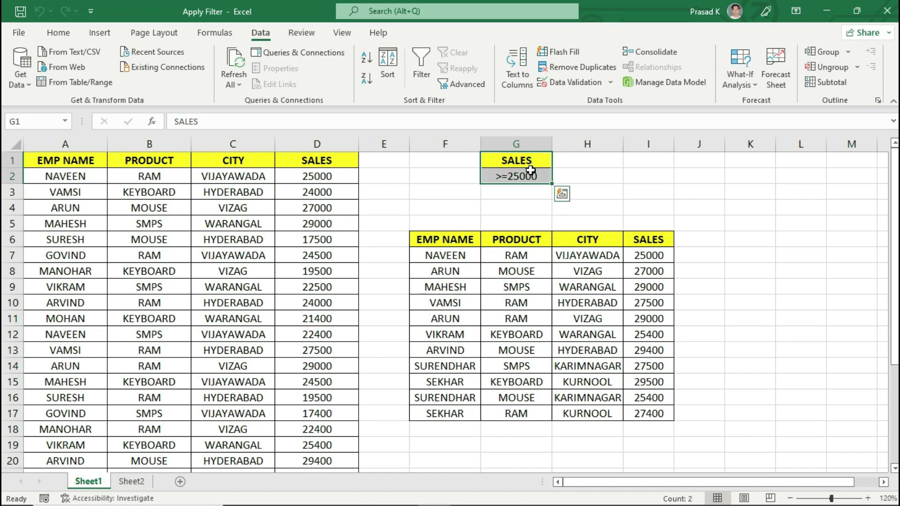
pyautogui.click(648, 367)
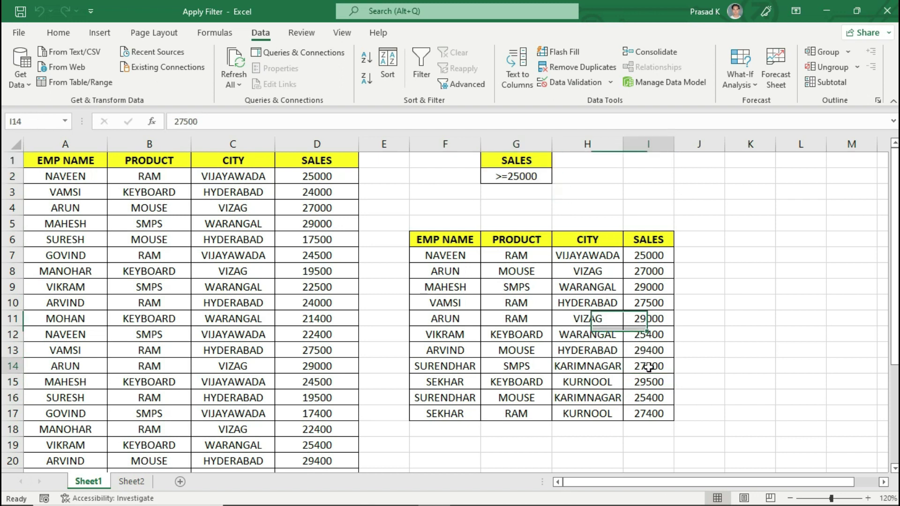
pyautogui.click(527, 164)
pyautogui.moveTo(527, 164); pyautogui.dragTo(527, 168)
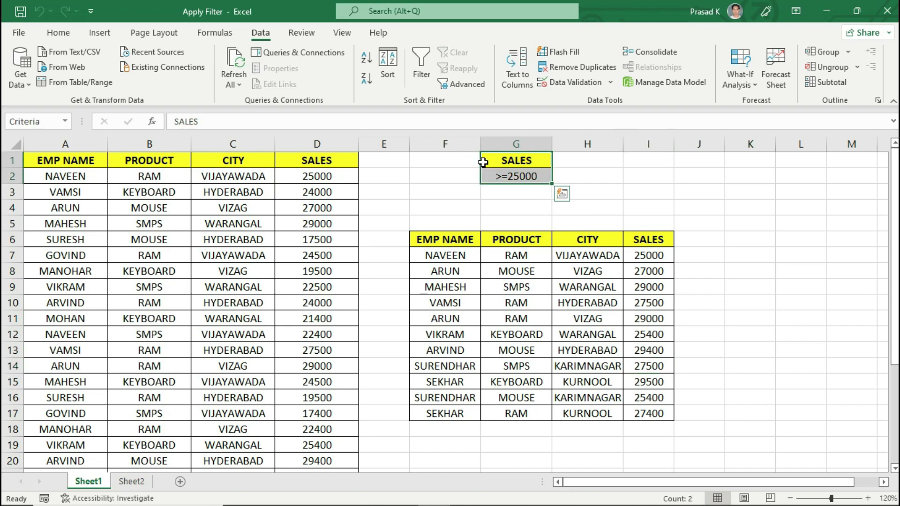
pyautogui.click(495, 173)
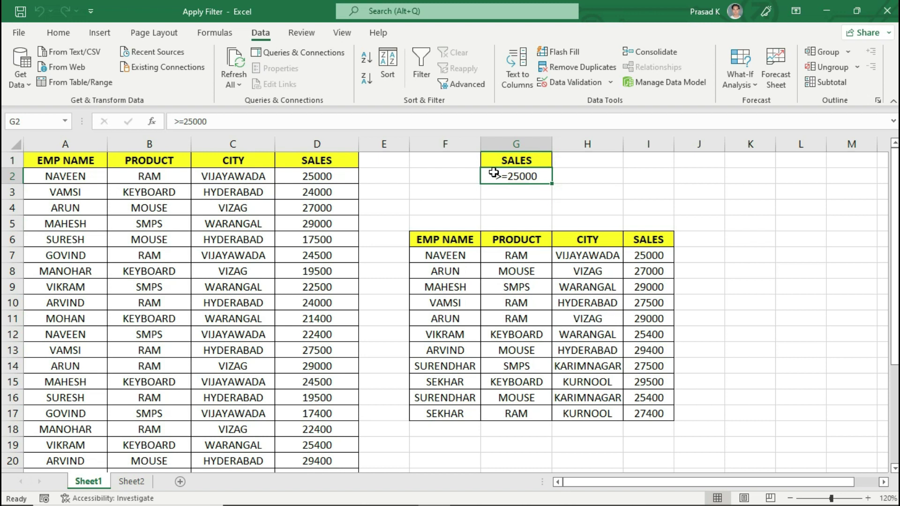
# Copy the CITY heading from C1 into F1.
pyautogui.click(254, 157)
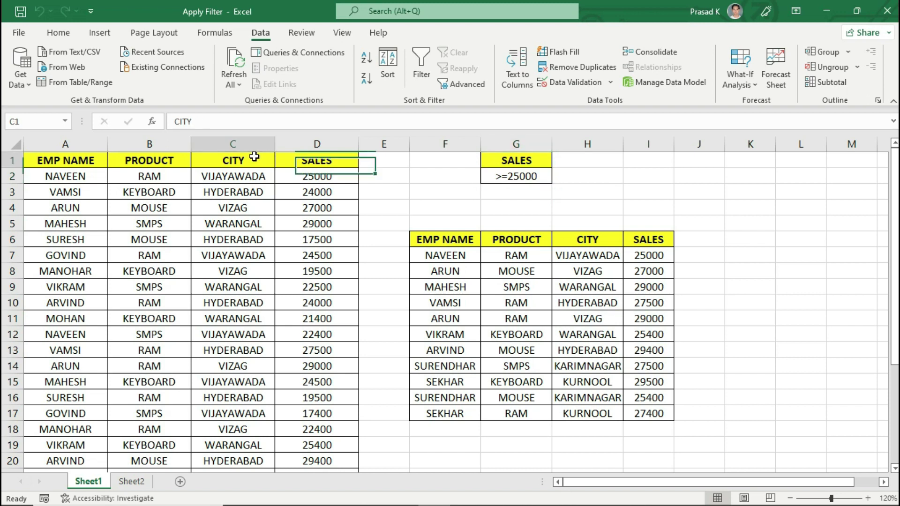
pyautogui.hotkey('ctrl', 'c')
pyautogui.click(429, 159)
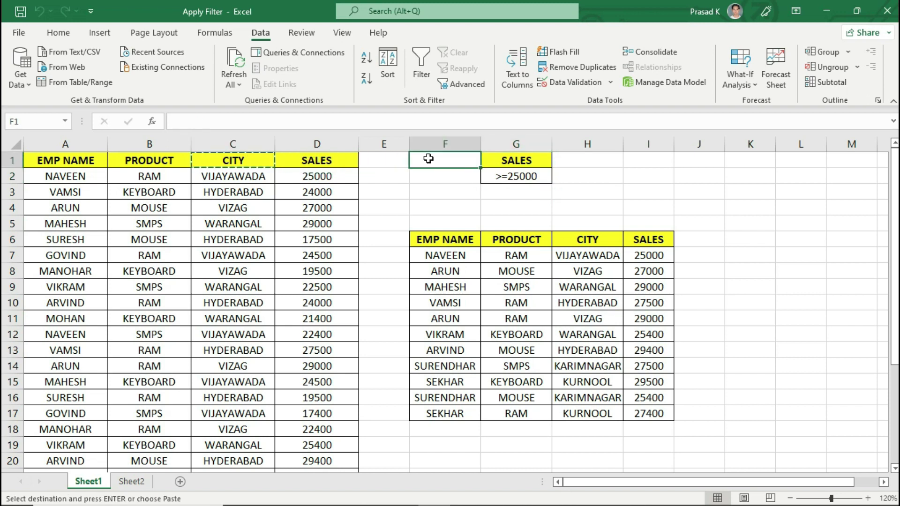
pyautogui.hotkey('ctrl', 'v')
# Copy a HYDERABAD city value into F2 as the city criterion.
pyautogui.click(228, 237)
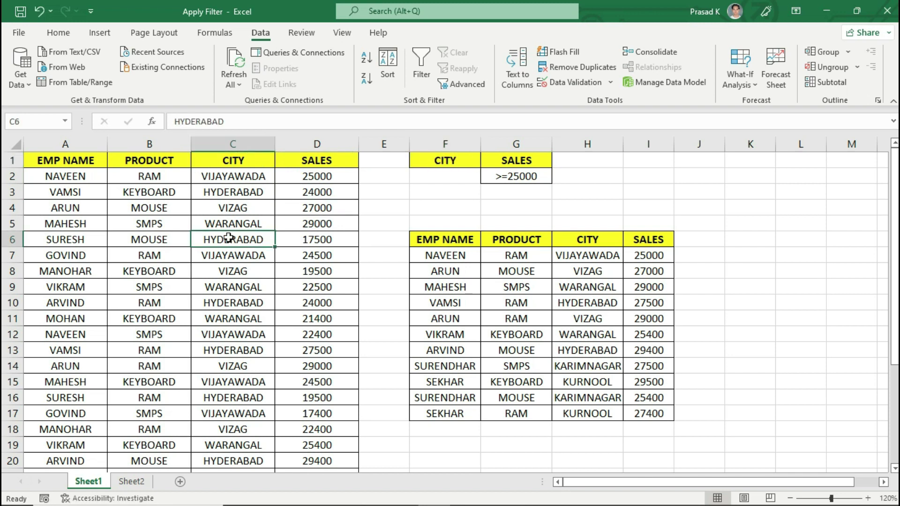
pyautogui.hotkey('ctrl', 'c')
pyautogui.click(437, 172)
pyautogui.hotkey('ctrl', 'v')
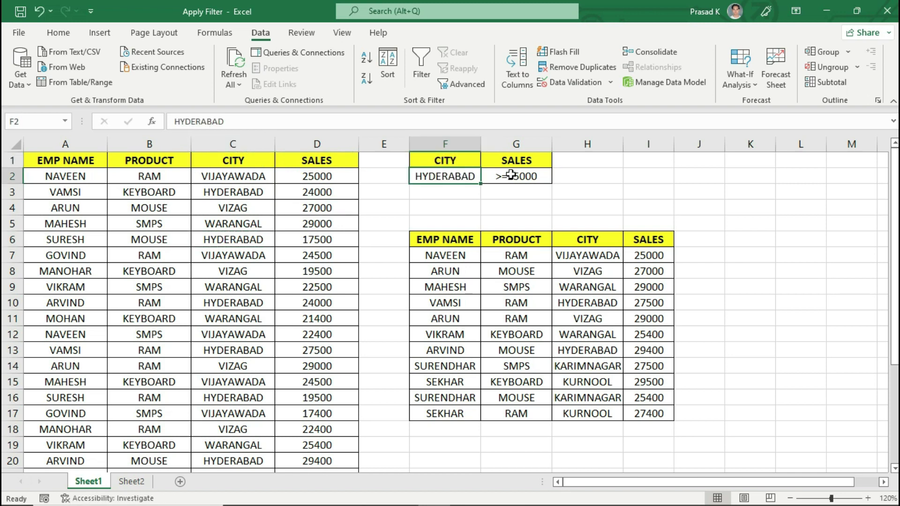
pyautogui.moveTo(473, 164); pyautogui.dragTo(462, 175)
pyautogui.click(458, 175)
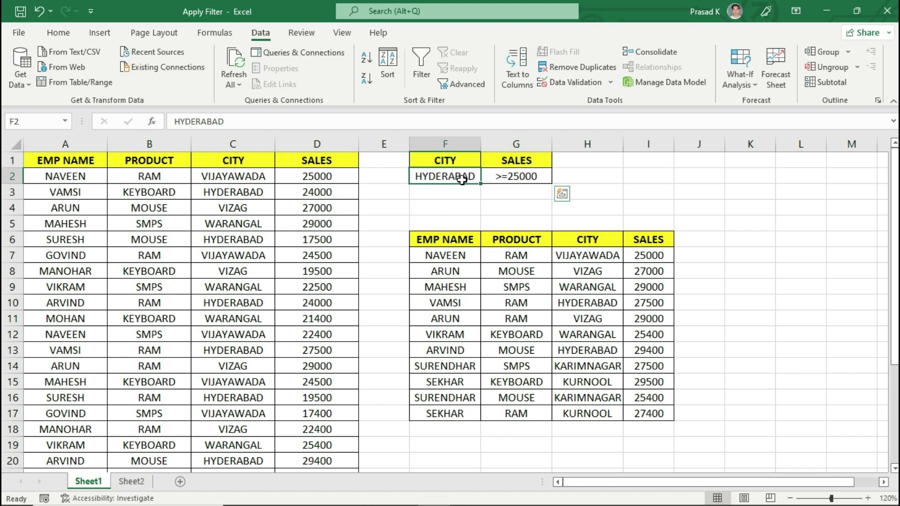
pyautogui.click(492, 177)
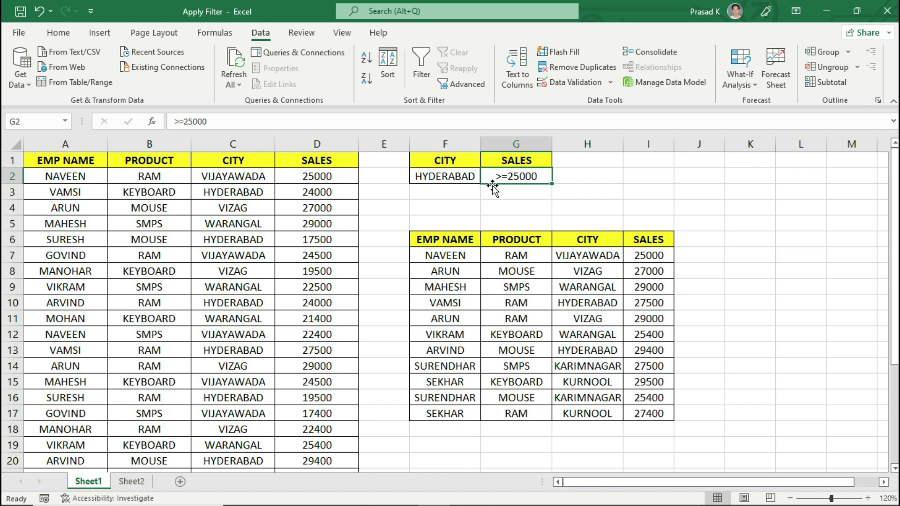
pyautogui.click(517, 256)
# Rerun Advanced Filter with criteria F1:G2 and destination F6:I6, leaving two Hyderabad rows in F7:I8.
pyautogui.press('Left')
pyautogui.press('Left')
pyautogui.press('Left')
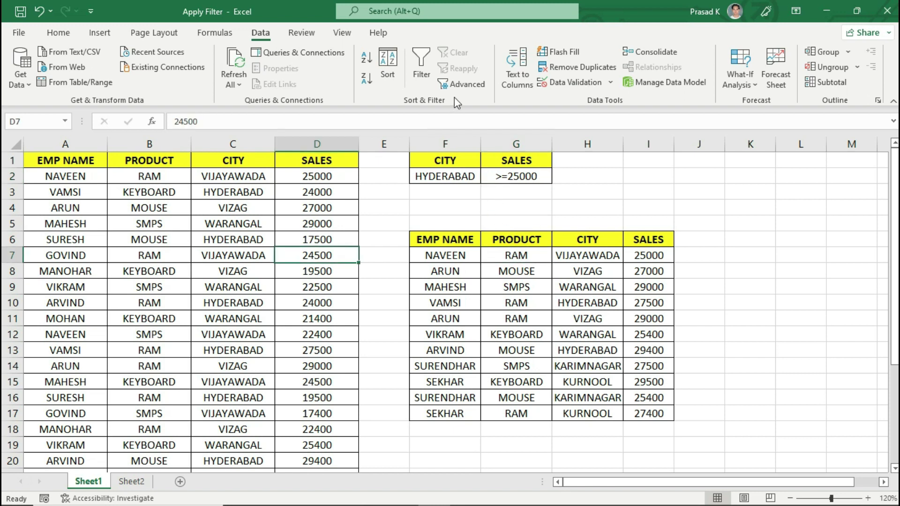
pyautogui.click(460, 85)
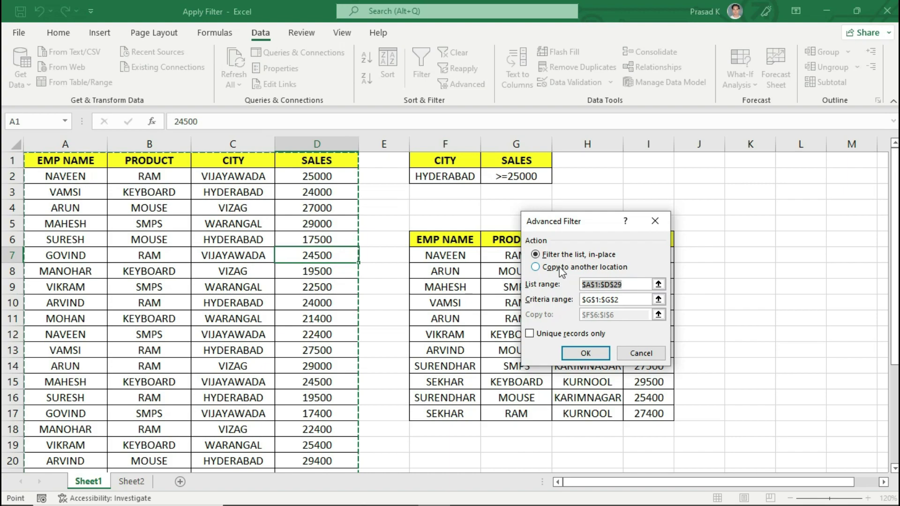
pyautogui.click(562, 268)
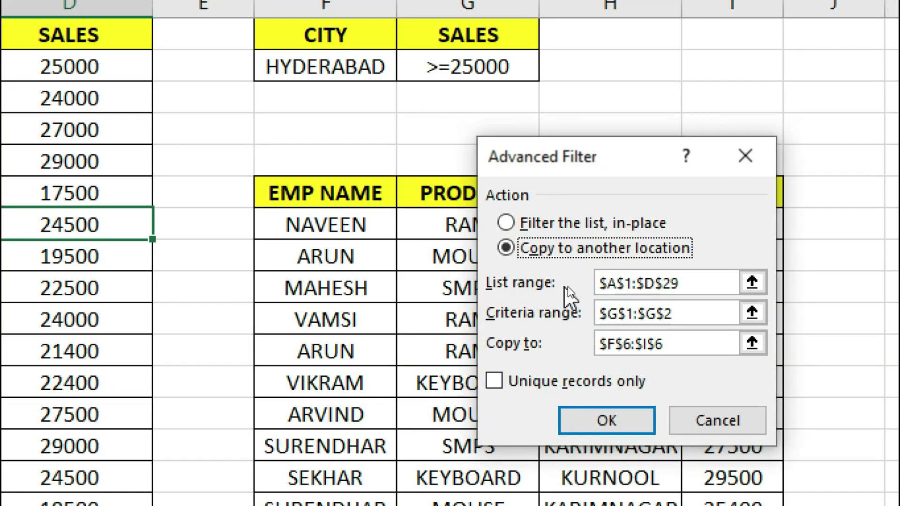
pyautogui.click(663, 286)
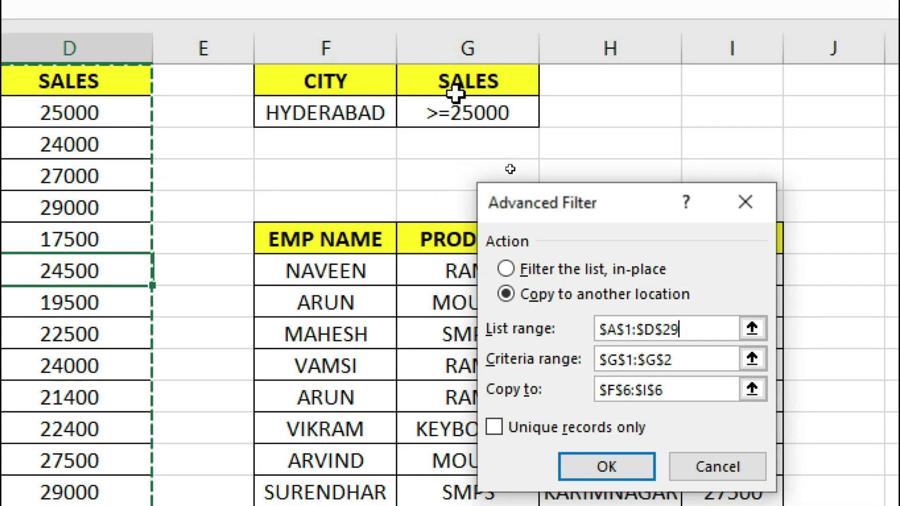
pyautogui.click(685, 358)
pyautogui.press('BackSpace')
pyautogui.press('BackSpace')
pyautogui.press('BackSpace')
pyautogui.press('BackSpace')
pyautogui.press('BackSpace')
pyautogui.press('BackSpace')
pyautogui.press('BackSpace')
pyautogui.press('BackSpace')
pyautogui.press('BackSpace')
pyautogui.moveTo(361, 86); pyautogui.dragTo(426, 115)
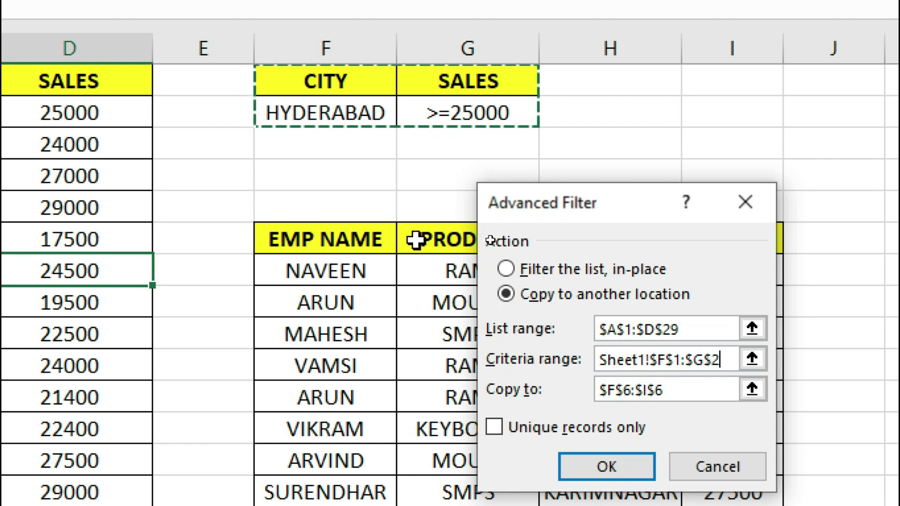
pyautogui.click(678, 393)
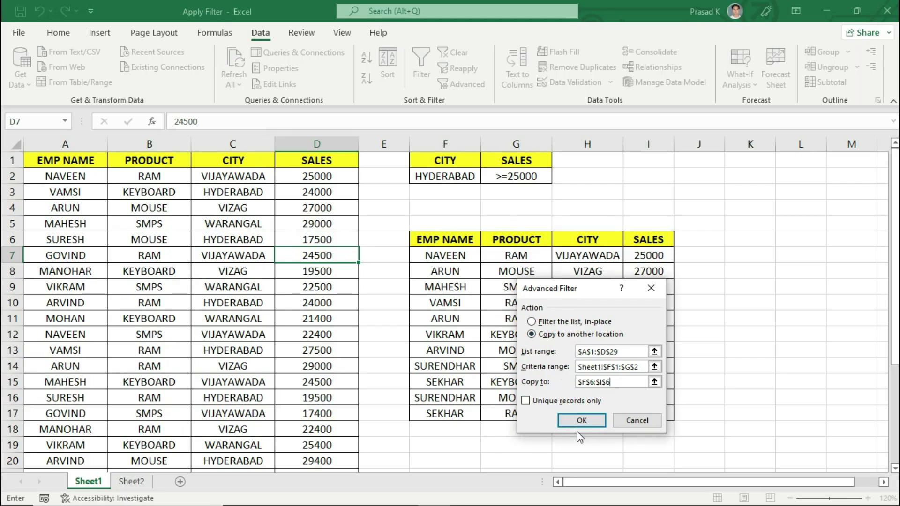
pyautogui.click(581, 422)
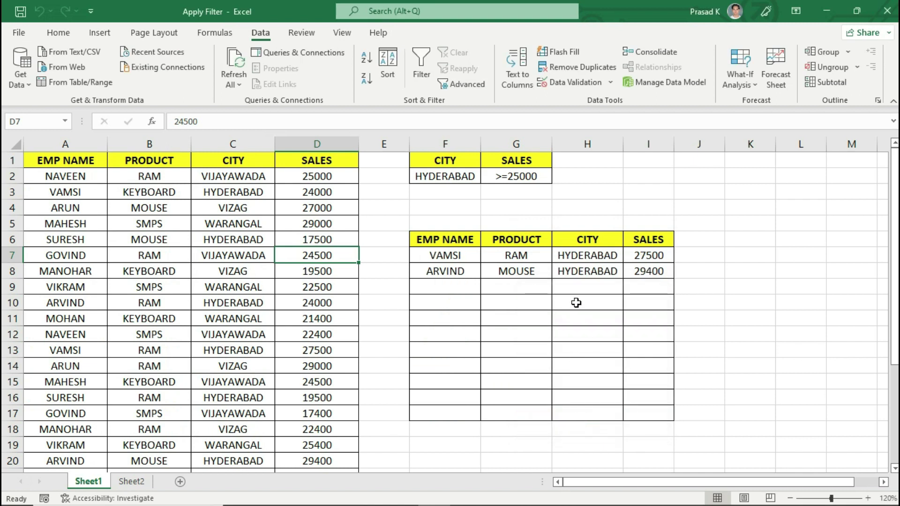
pyautogui.click(580, 257)
pyautogui.moveTo(649, 255); pyautogui.dragTo(656, 269)
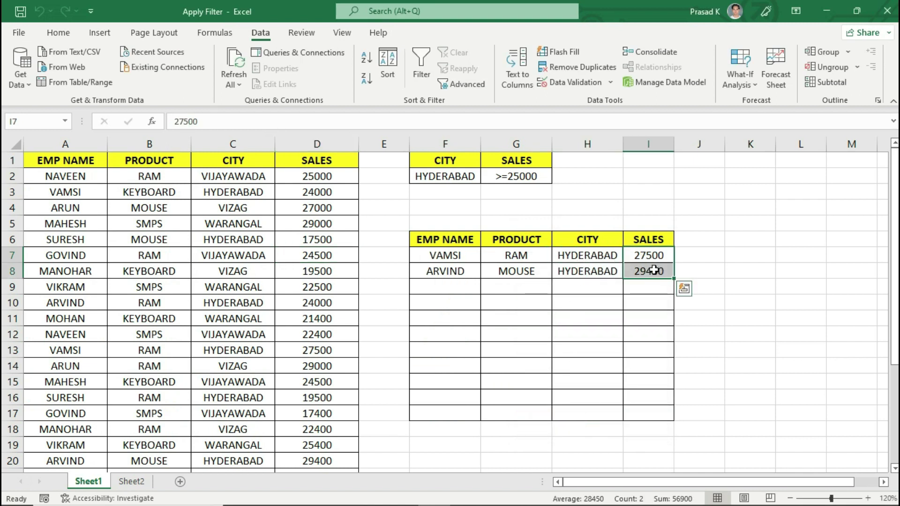
pyautogui.click(583, 257)
pyautogui.click(578, 268)
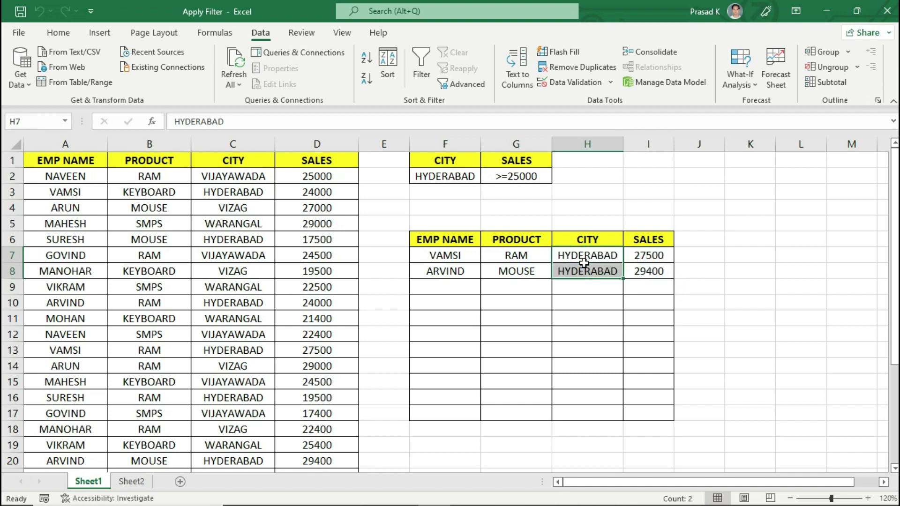
pyautogui.press('Right')
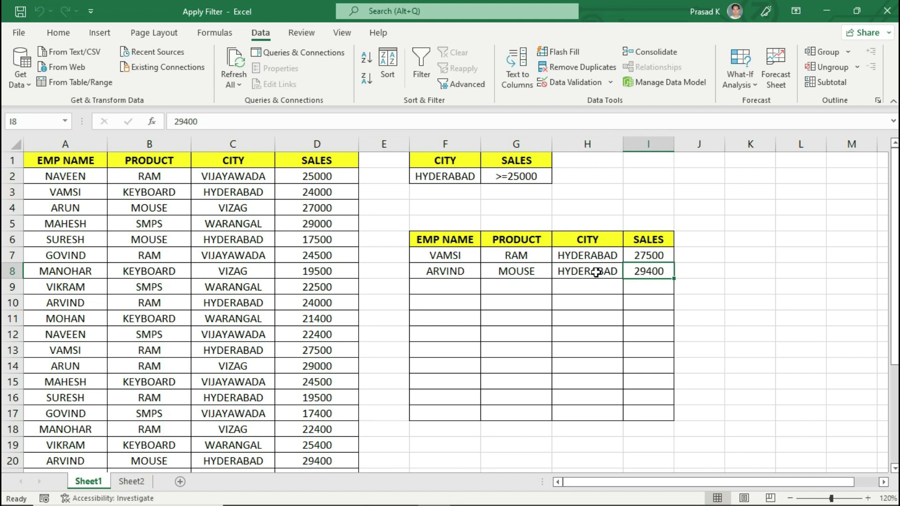
pyautogui.hotkey('ctrl', 'z')
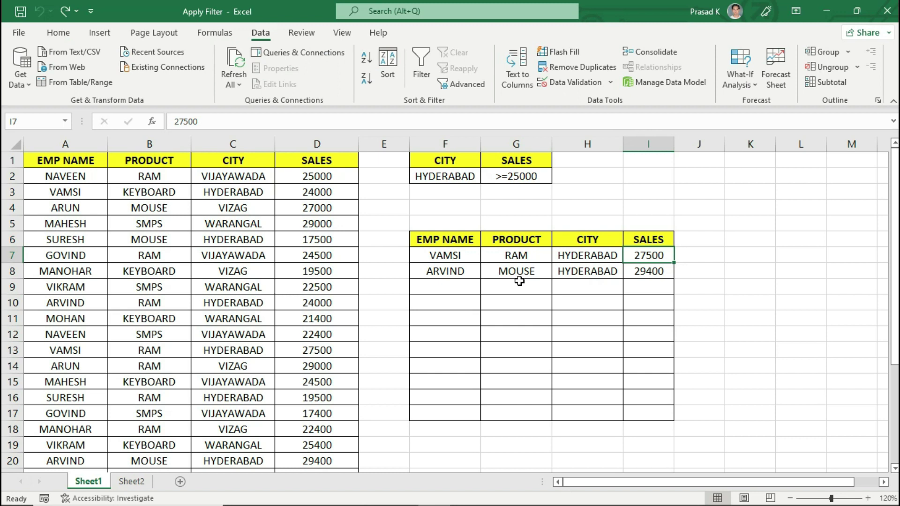
pyautogui.click(137, 482)
pyautogui.click(181, 254)
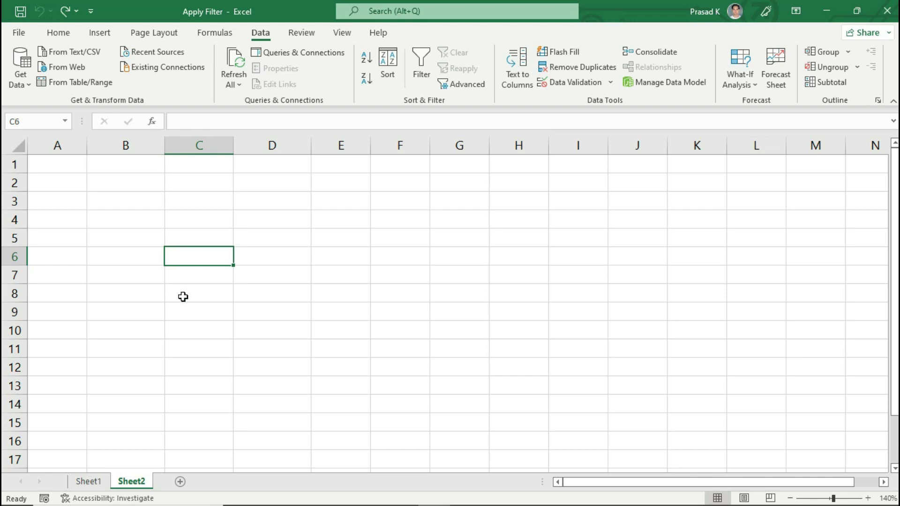
pyautogui.click(89, 482)
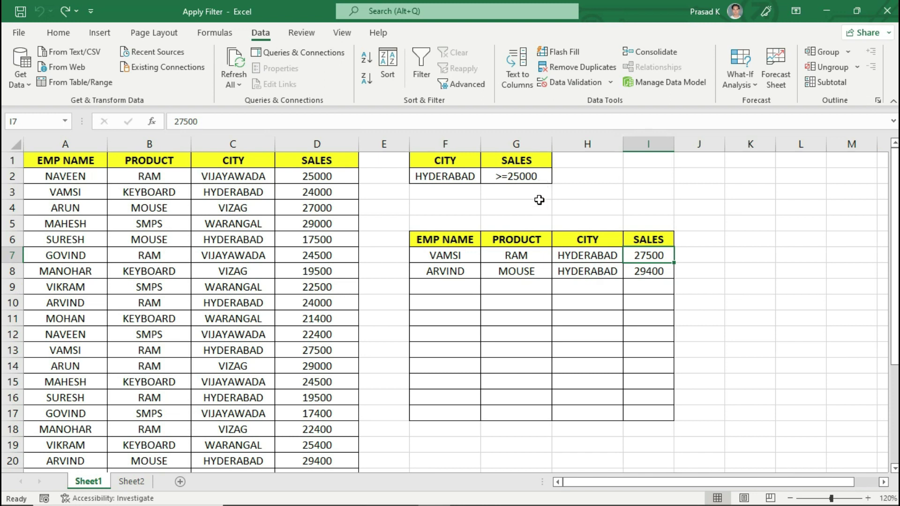
# Clear the SALES criterion cells entirely, leaving only CITY = HYDERABAD in F1:F2.
pyautogui.moveTo(530, 161); pyautogui.dragTo(532, 173)
pyautogui.click(58, 33)
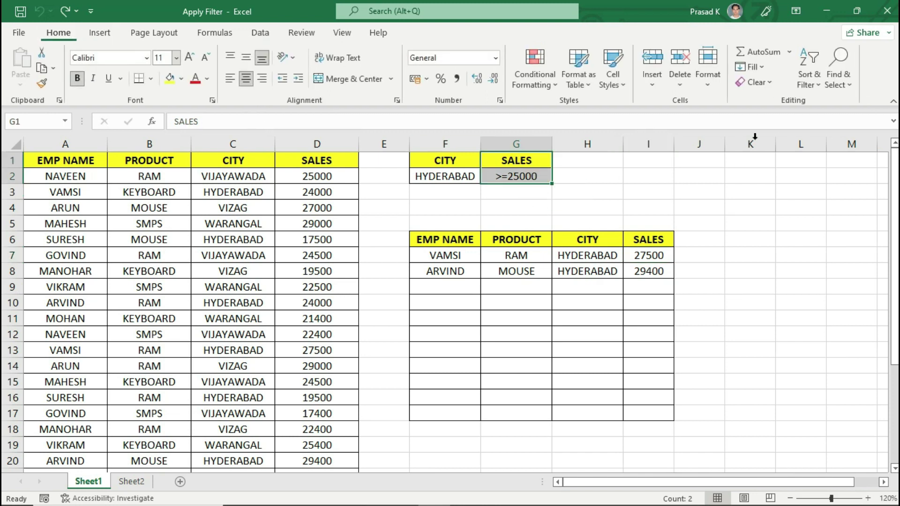
pyautogui.click(752, 82)
pyautogui.click(759, 97)
pyautogui.click(461, 161)
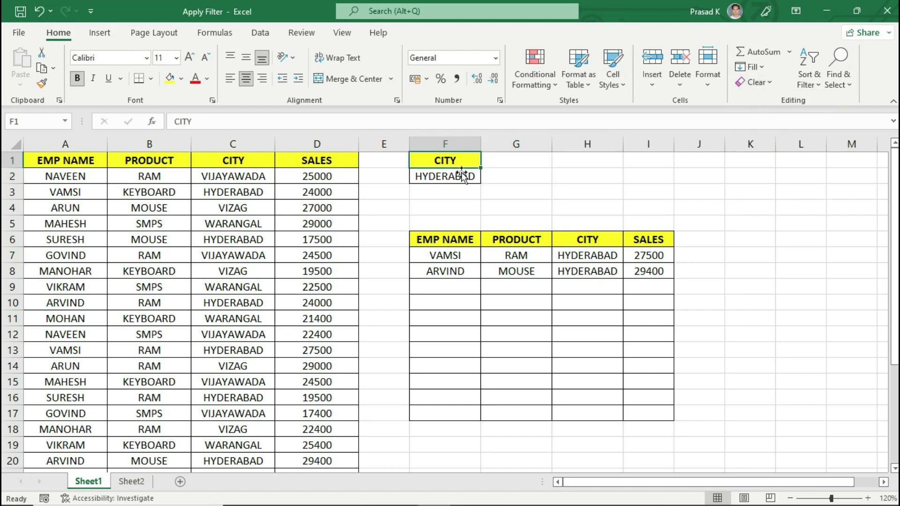
pyautogui.moveTo(461, 161); pyautogui.dragTo(463, 172)
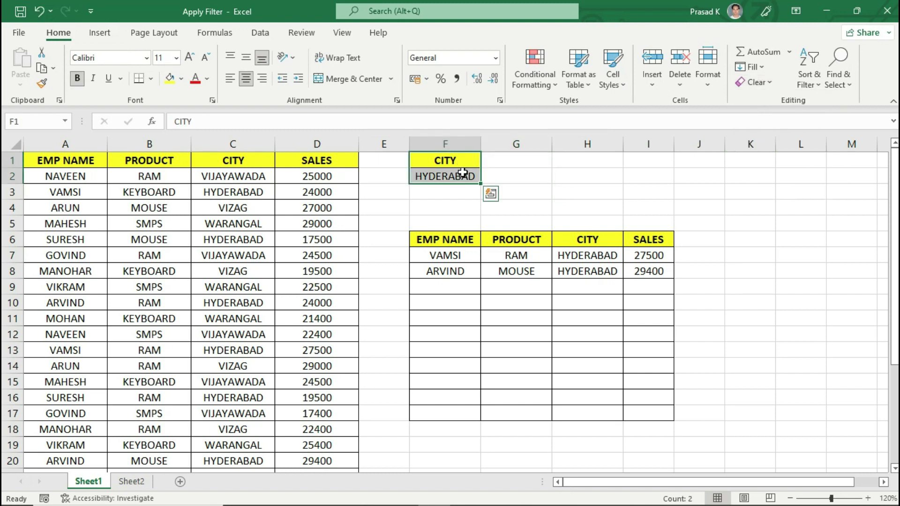
pyautogui.click(461, 176)
# In Advanced Filter, copy to another location with list A1:D29, criteria F1:F2 and an empty destination.
pyautogui.click(209, 35)
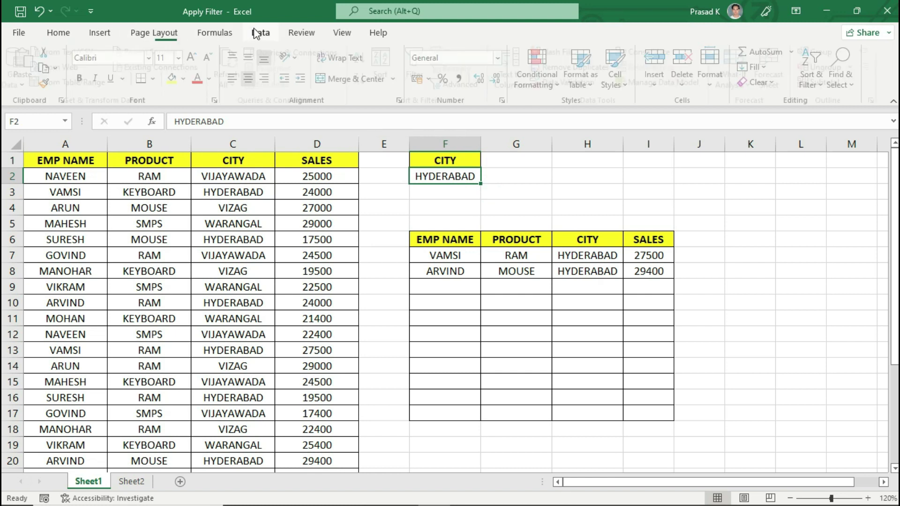
pyautogui.click(260, 32)
pyautogui.click(464, 84)
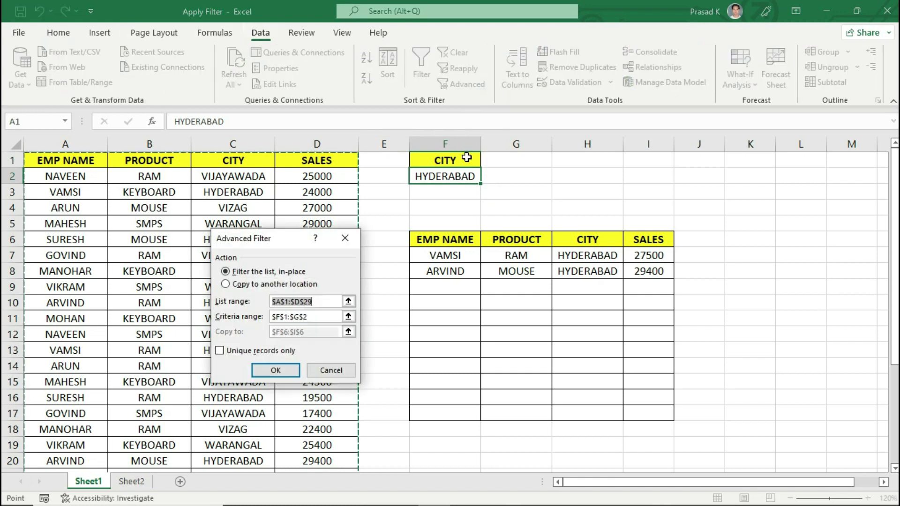
pyautogui.click(454, 242)
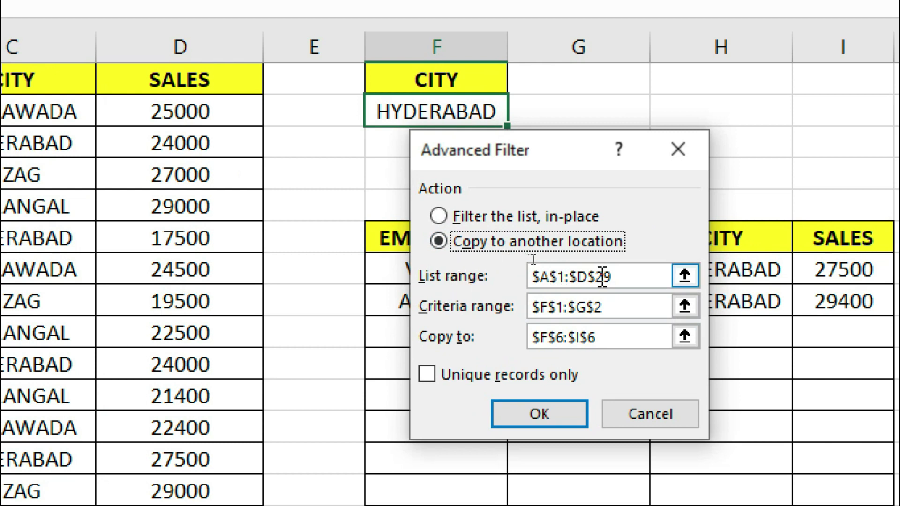
pyautogui.click(536, 259)
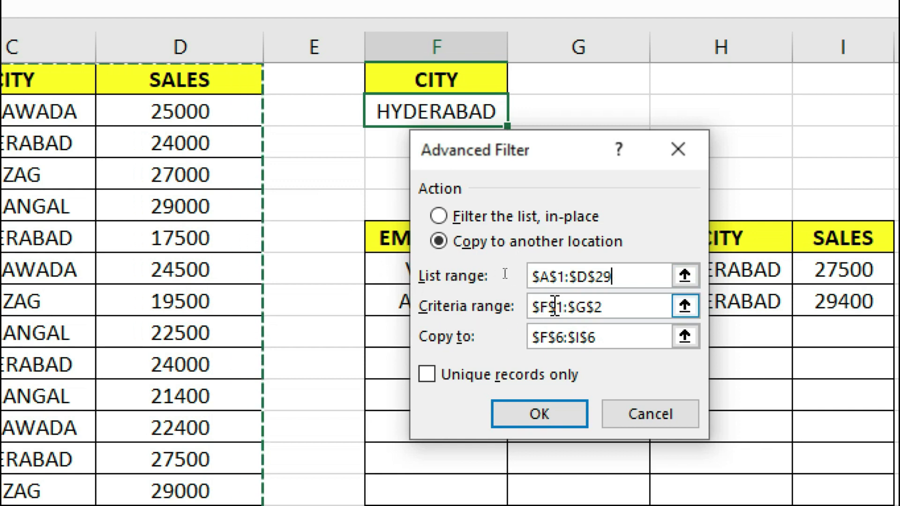
pyautogui.click(608, 306)
pyautogui.click(608, 305)
pyautogui.press('BackSpace')
pyautogui.press('BackSpace')
pyautogui.press('BackSpace')
pyautogui.press('BackSpace')
pyautogui.press('BackSpace')
pyautogui.press('BackSpace')
pyautogui.moveTo(436, 111); pyautogui.dragTo(445, 92)
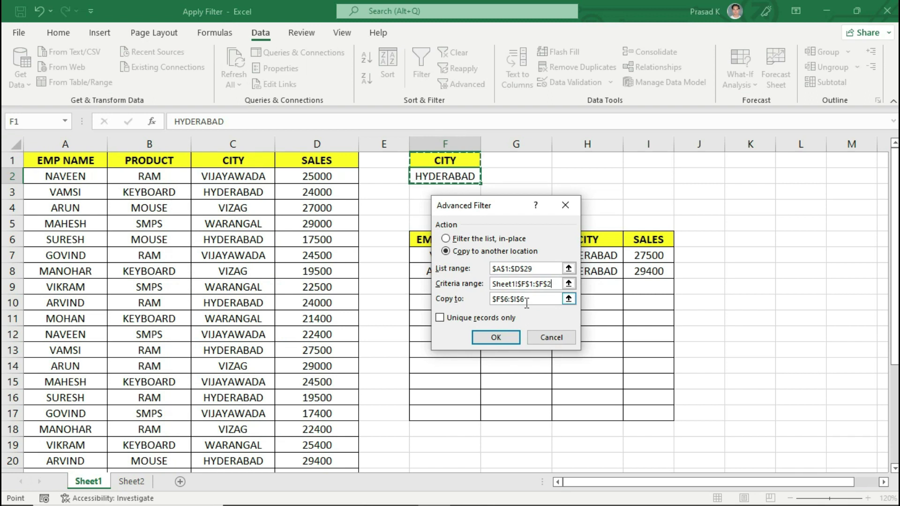
pyautogui.click(527, 300)
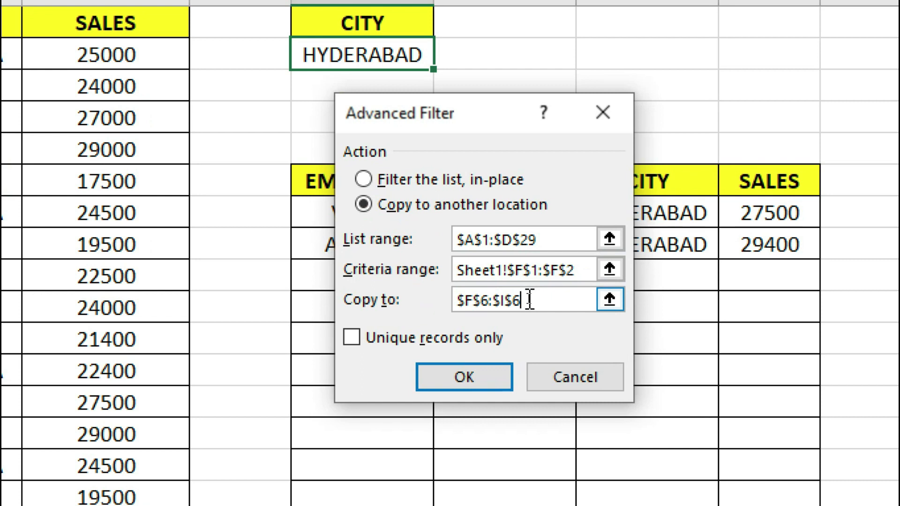
pyautogui.press('BackSpace')
pyautogui.press('BackSpace')
pyautogui.press('BackSpace')
pyautogui.press('BackSpace')
pyautogui.press('BackSpace')
pyautogui.press('BackSpace')
pyautogui.press('BackSpace')
pyautogui.press('BackSpace')
pyautogui.press('BackSpace')
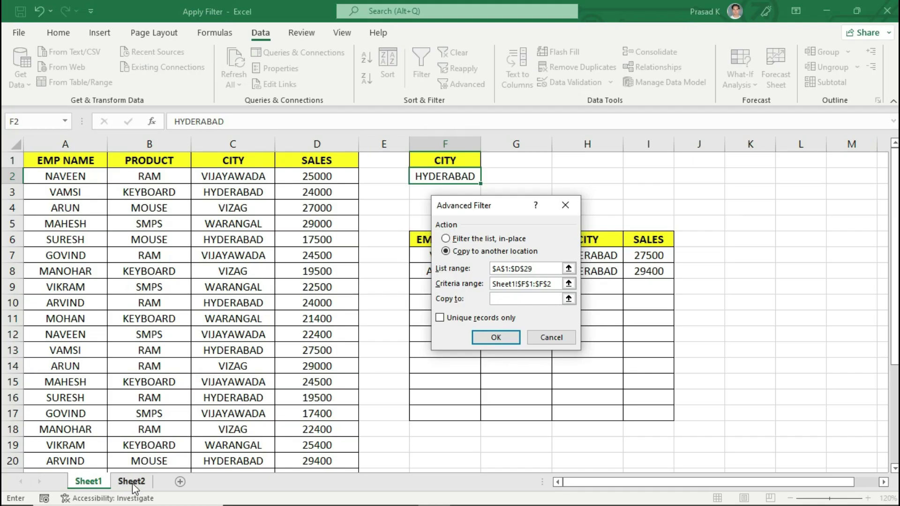
# Set the destination to Sheet2!G3 and run the filter, triggering the active-sheet warning.
pyautogui.click(132, 483)
pyautogui.moveTo(489, 213); pyautogui.dragTo(295, 253)
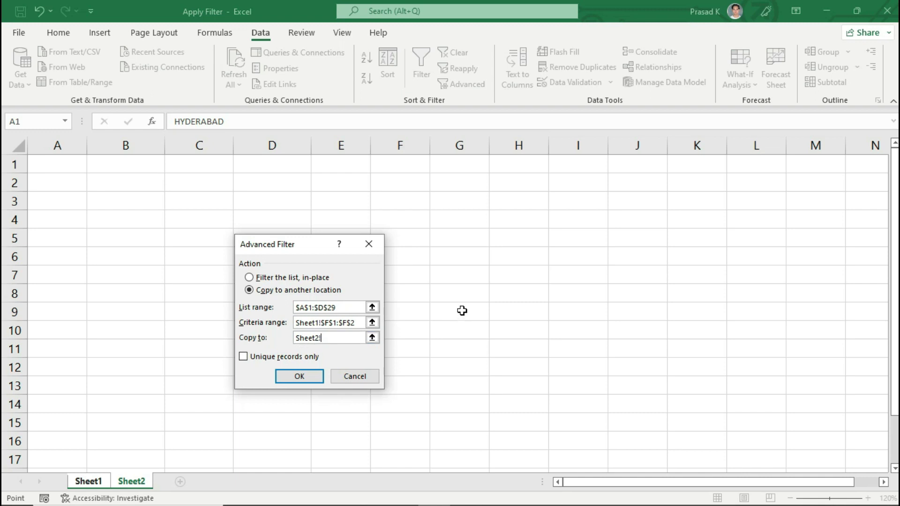
pyautogui.click(451, 202)
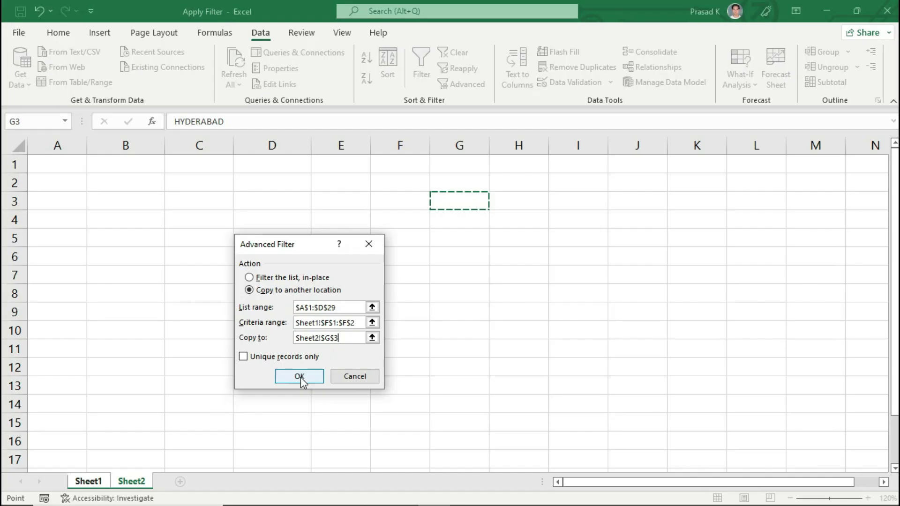
pyautogui.click(300, 378)
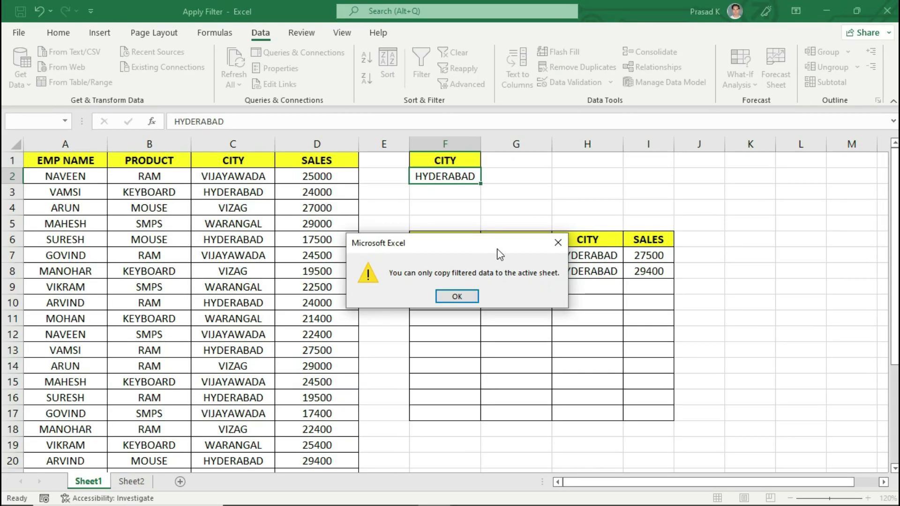
# Dismiss the active-sheet warning, look at the empty Sheet2, and return to Sheet1.
pyautogui.moveTo(499, 254); pyautogui.dragTo(503, 296)
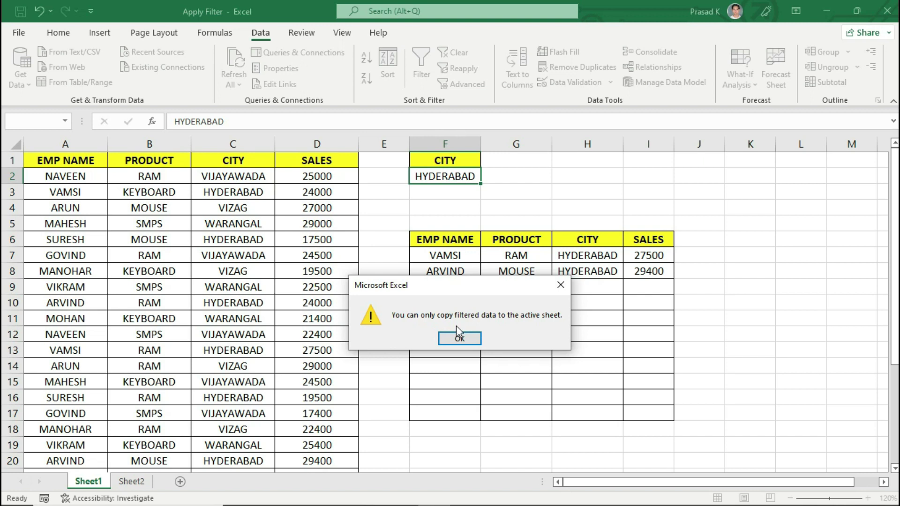
pyautogui.click(458, 340)
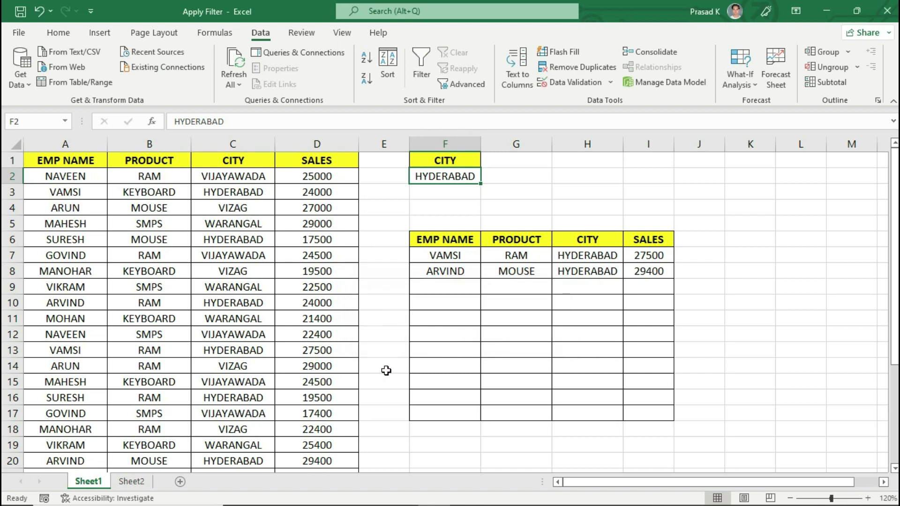
pyautogui.click(129, 482)
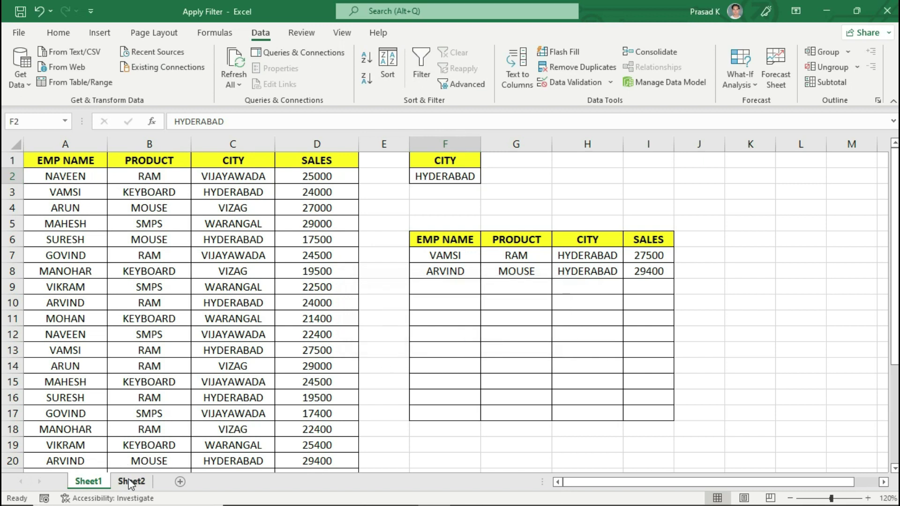
pyautogui.click(89, 482)
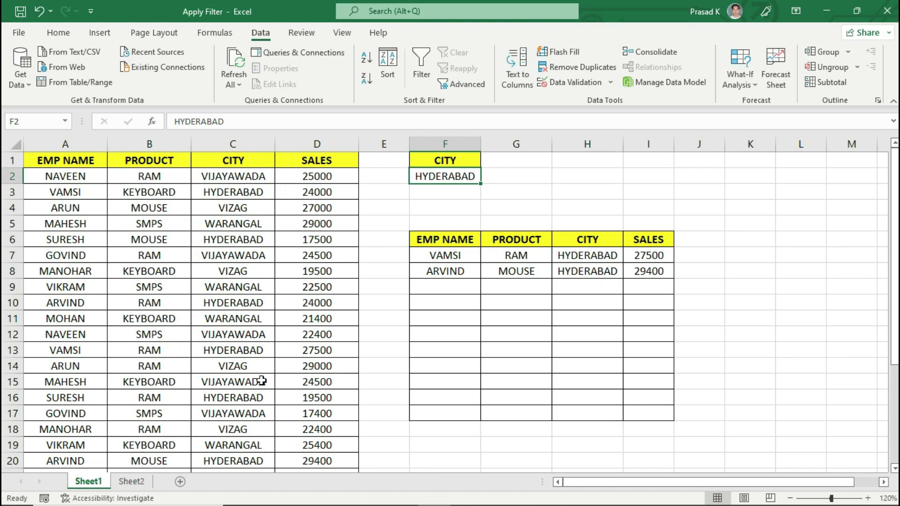
# From cell F5 on Sheet2, open the Advanced Filter dialog and move it aside.
pyautogui.click(131, 481)
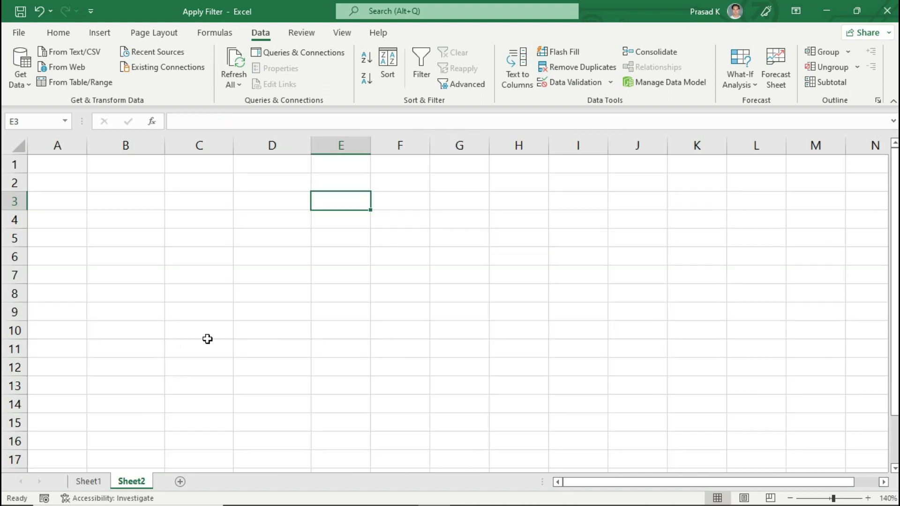
pyautogui.click(395, 265)
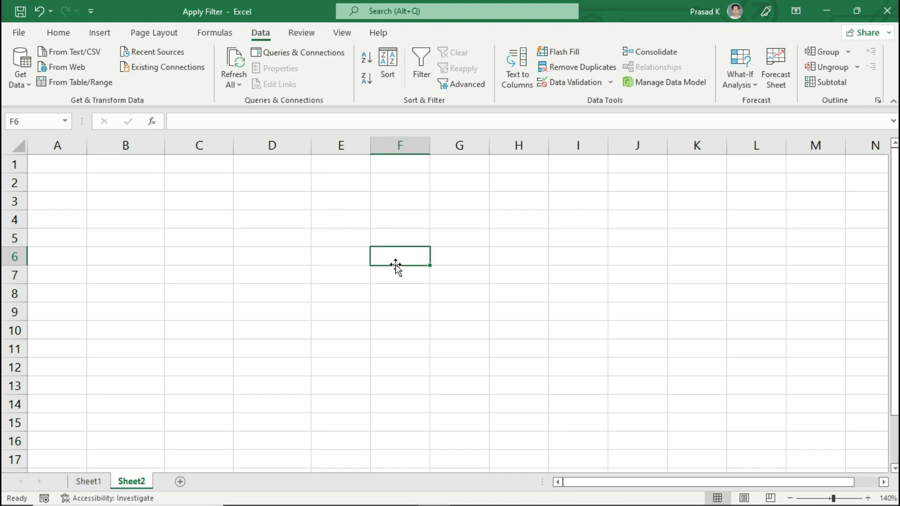
pyautogui.click(414, 231)
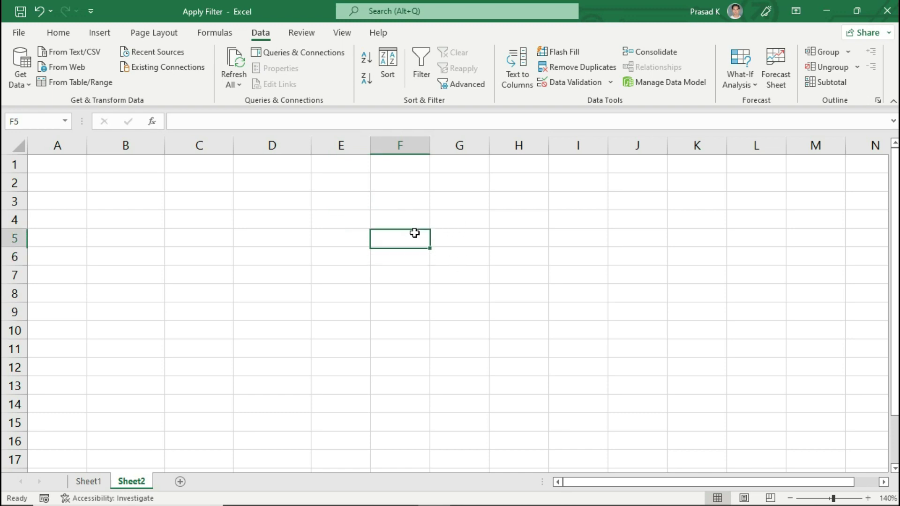
pyautogui.click(463, 86)
pyautogui.moveTo(288, 248); pyautogui.dragTo(561, 206)
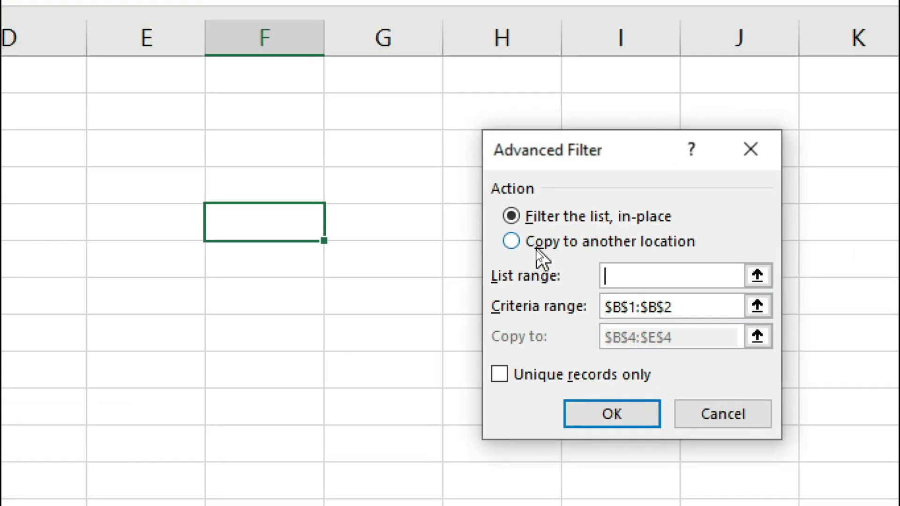
# Choose Copy to another location and set the list range to Sheet1!A1:D29.
pyautogui.click(538, 248)
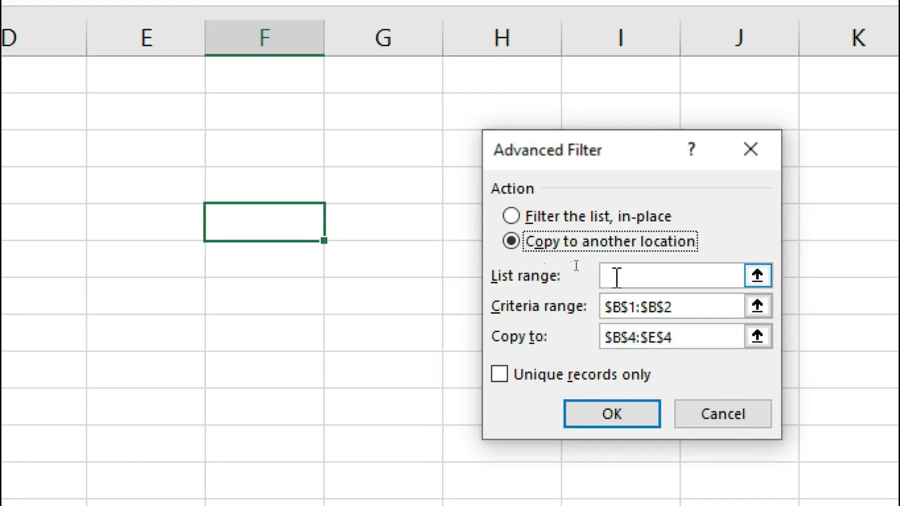
pyautogui.click(615, 276)
pyautogui.click(91, 481)
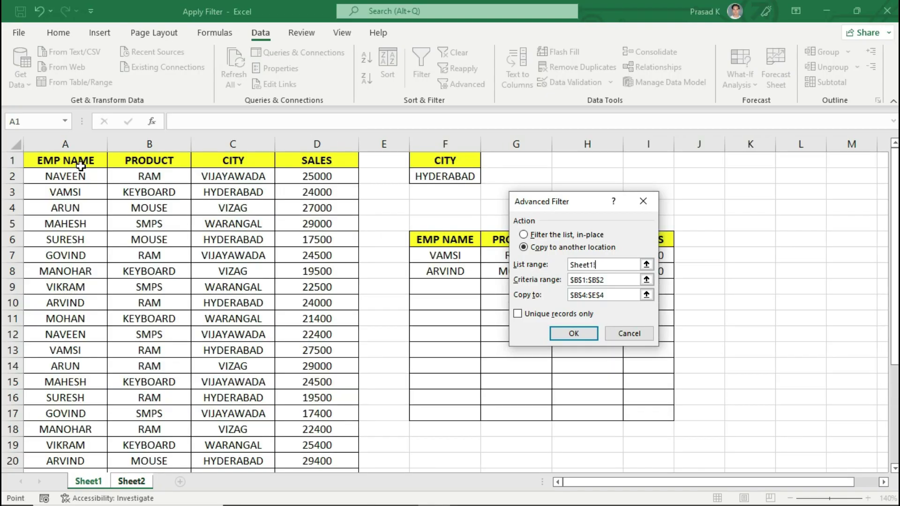
pyautogui.moveTo(80, 161); pyautogui.dragTo(356, 475)
# Set the criteria range to Sheet1!F1:F2 and the copy destination to Sheet2!F3.
pyautogui.click(617, 274)
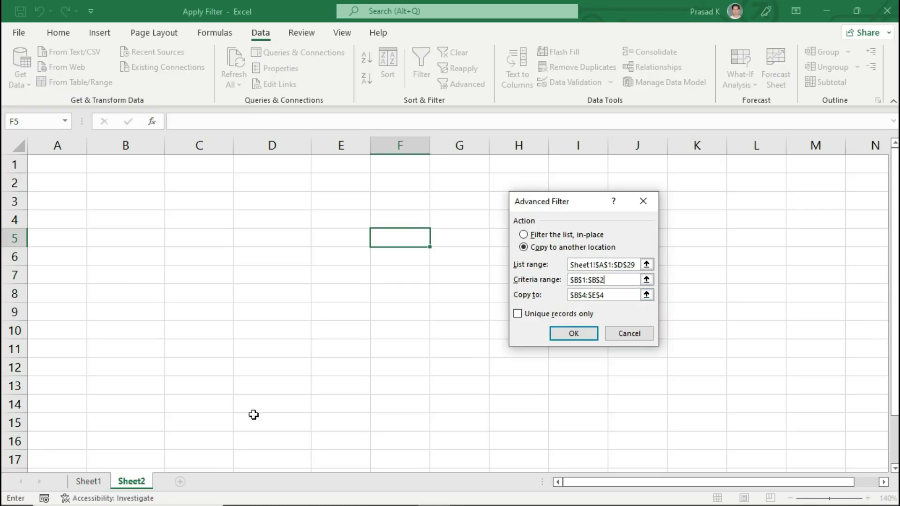
pyautogui.click(88, 481)
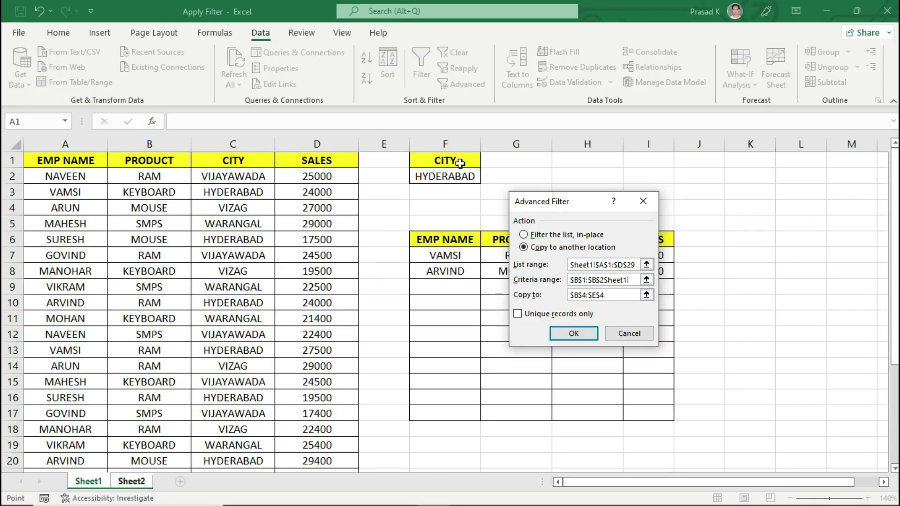
pyautogui.press('BackSpace')
pyautogui.press('BackSpace')
pyautogui.press('BackSpace')
pyautogui.press('BackSpace')
pyautogui.press('BackSpace')
pyautogui.press('BackSpace')
pyautogui.press('BackSpace')
pyautogui.press('BackSpace')
pyautogui.press('BackSpace')
pyautogui.press('BackSpace')
pyautogui.press('BackSpace')
pyautogui.press('BackSpace')
pyautogui.press('BackSpace')
pyautogui.press('BackSpace')
pyautogui.press('BackSpace')
pyautogui.press('BackSpace')
pyautogui.moveTo(460, 163); pyautogui.dragTo(459, 172)
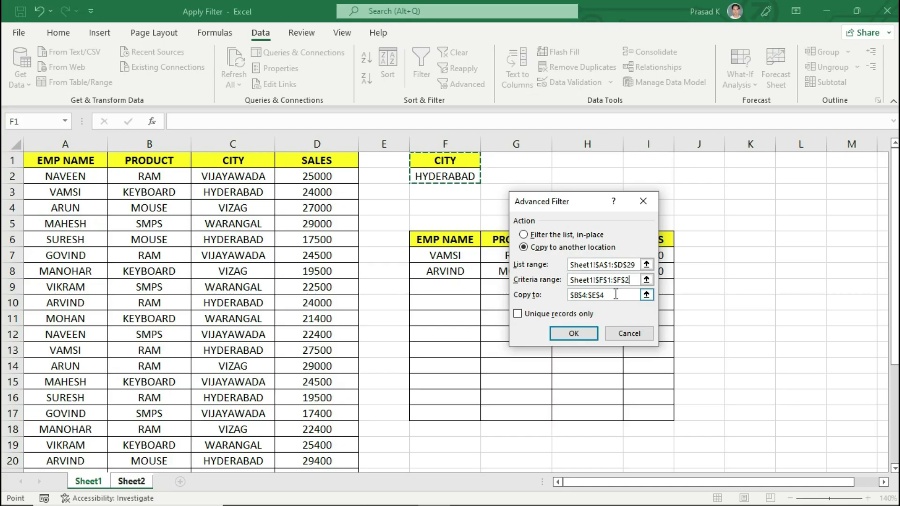
pyautogui.hotkey('ctrl', 'pagedown')
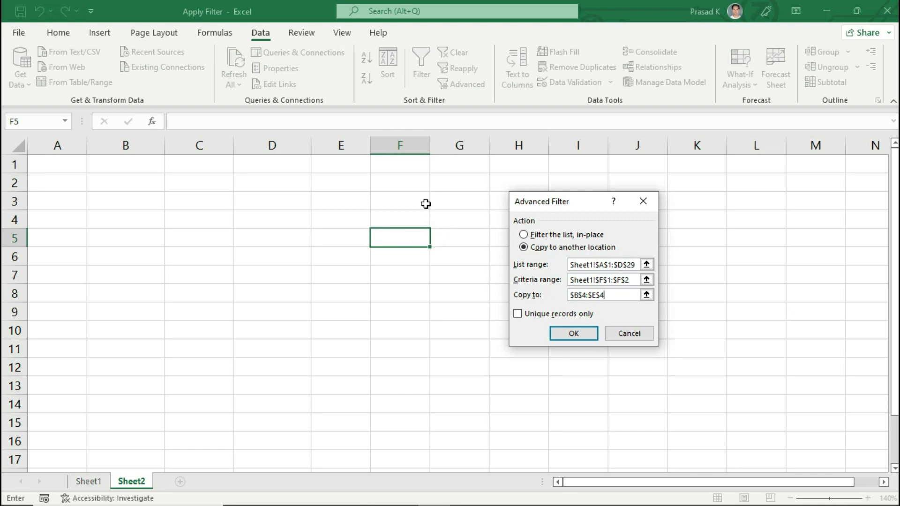
pyautogui.press('BackSpace')
pyautogui.press('BackSpace')
pyautogui.press('BackSpace')
pyautogui.press('BackSpace')
pyautogui.press('BackSpace')
pyautogui.press('BackSpace')
pyautogui.press('BackSpace')
pyautogui.press('BackSpace')
pyautogui.press('BackSpace')
pyautogui.click(390, 204)
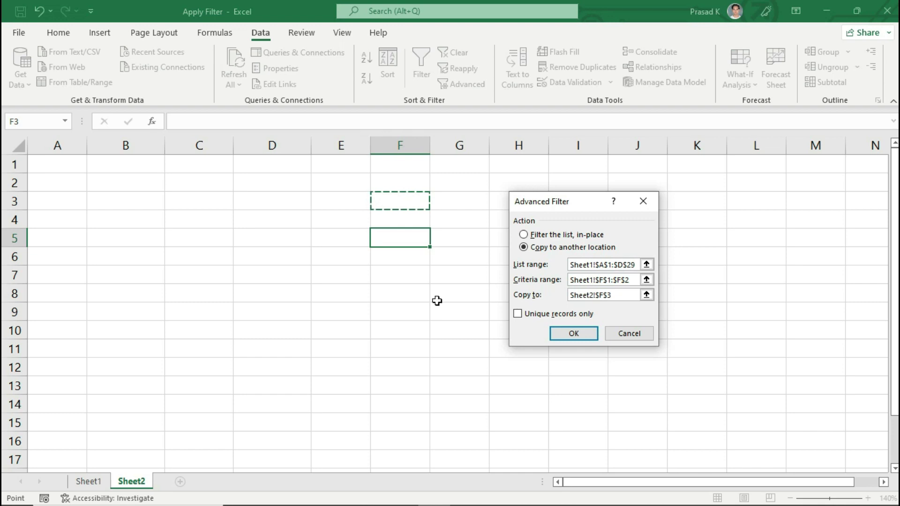
# Run the filter to copy the Hyderabad rows, then AutoFit columns F through I.
pyautogui.click(573, 334)
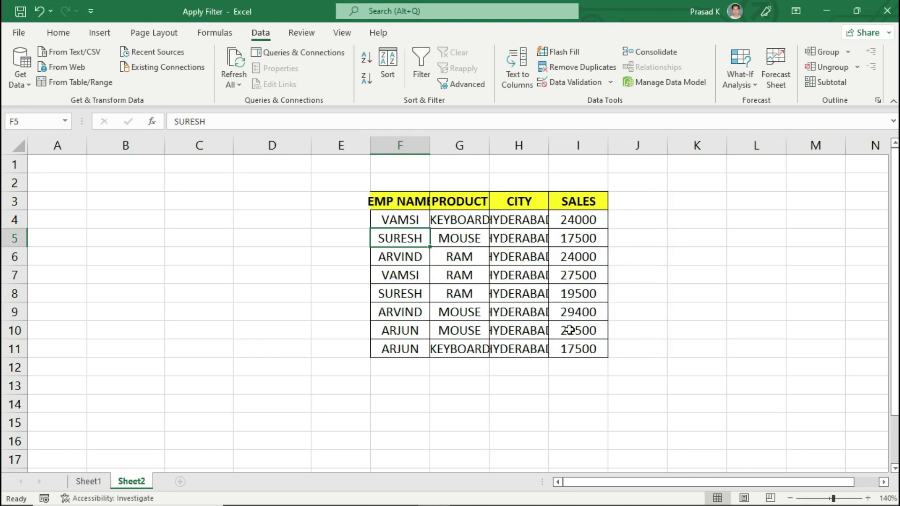
pyautogui.moveTo(419, 148); pyautogui.dragTo(578, 148)
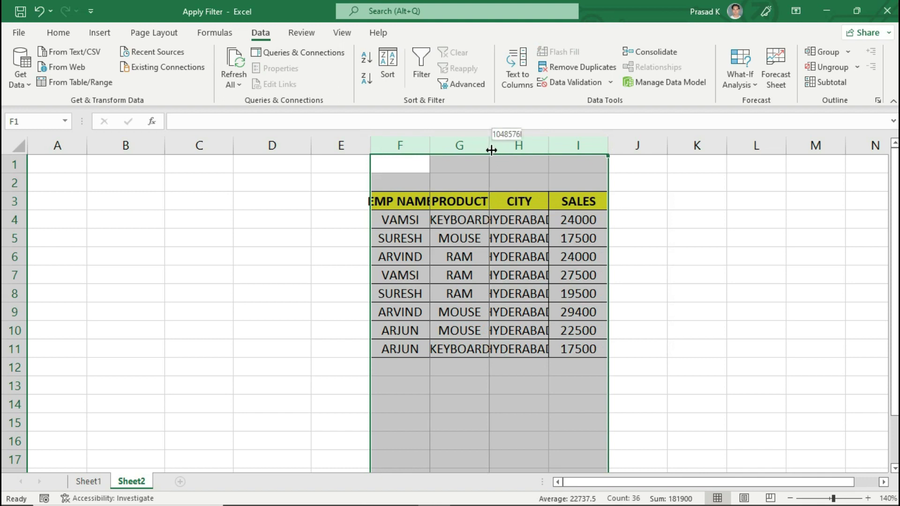
pyautogui.doubleClick(489, 147)
pyautogui.click(530, 262)
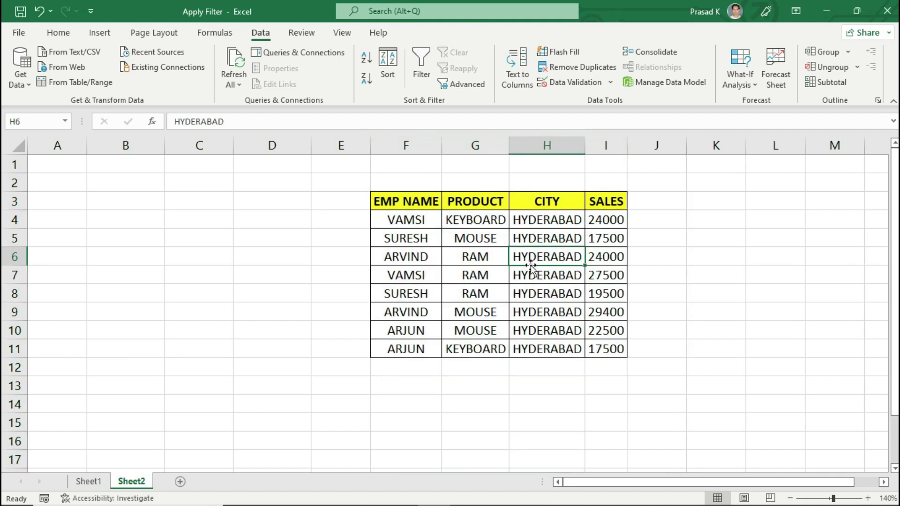